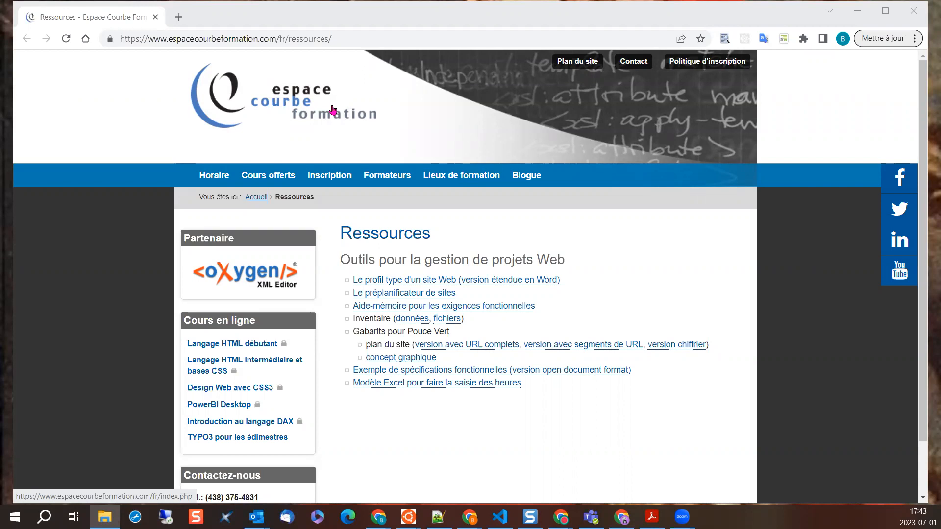
- Download the Excel template for recording hours, open registre-heures.xlsx in Excel and enable editing
{"action": "left_click", "coordinate": [458, 385]}
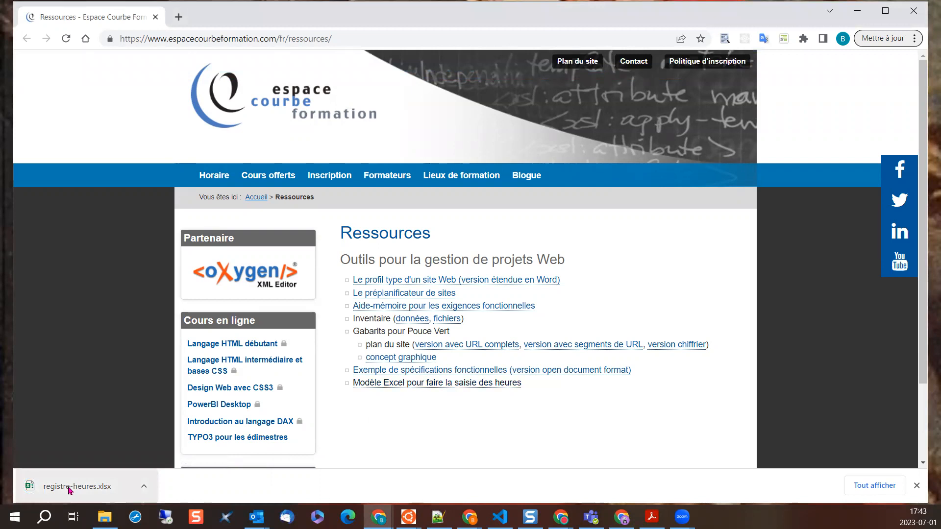
{"action": "left_click", "coordinate": [69, 488]}
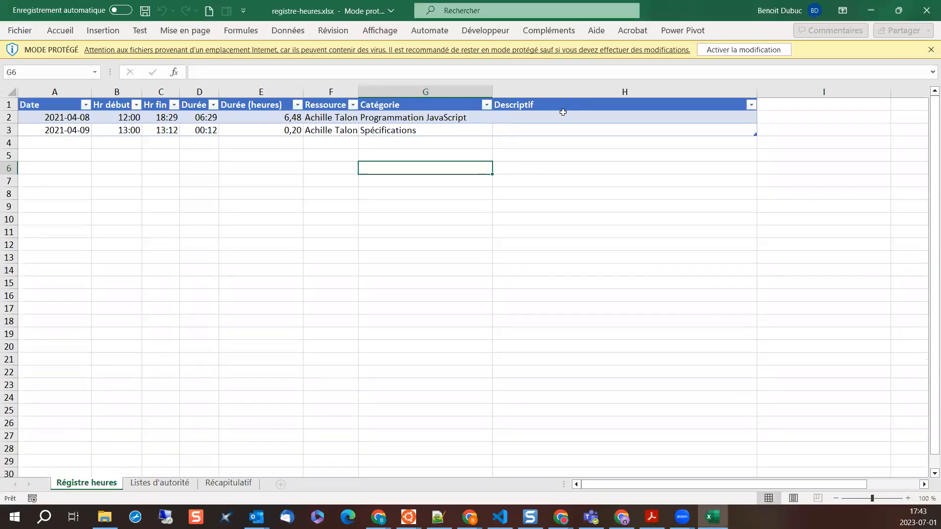
{"action": "left_click", "coordinate": [754, 49]}
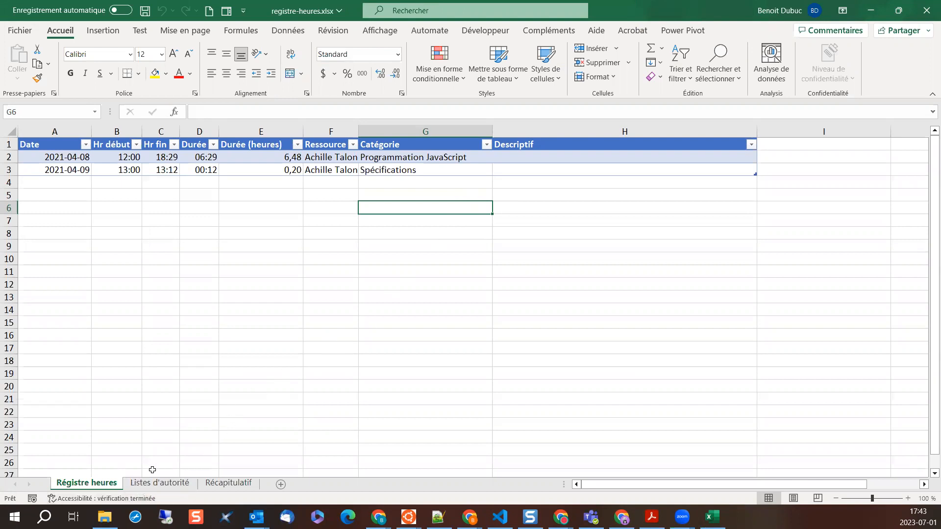
- Look through the Listes d'autorité, Régistre heures and Récapitulatif sheets of the workbook
{"action": "left_click", "coordinate": [165, 484]}
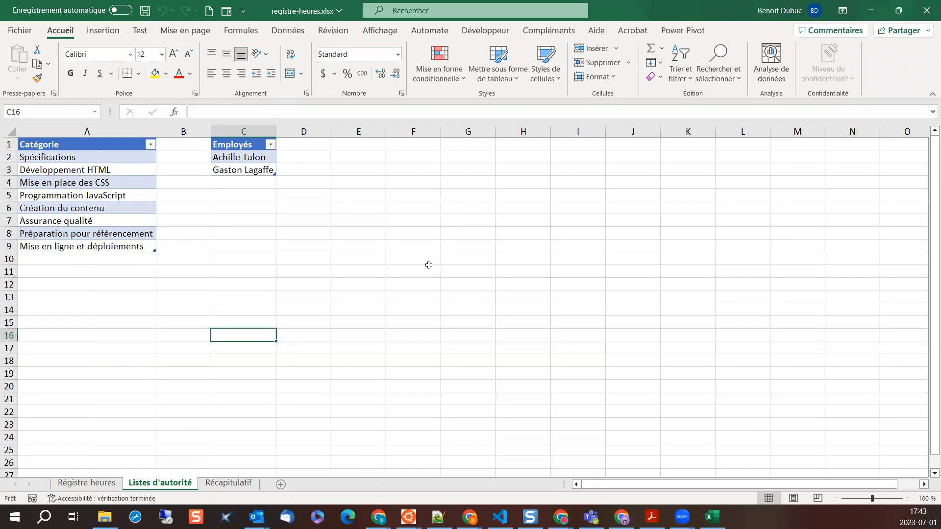
{"action": "left_click", "coordinate": [93, 483]}
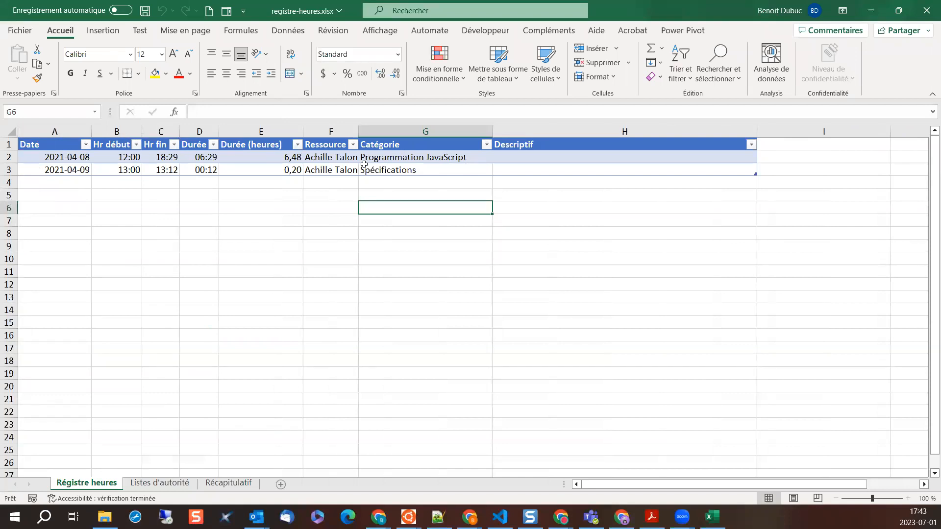
{"action": "left_click", "coordinate": [231, 483]}
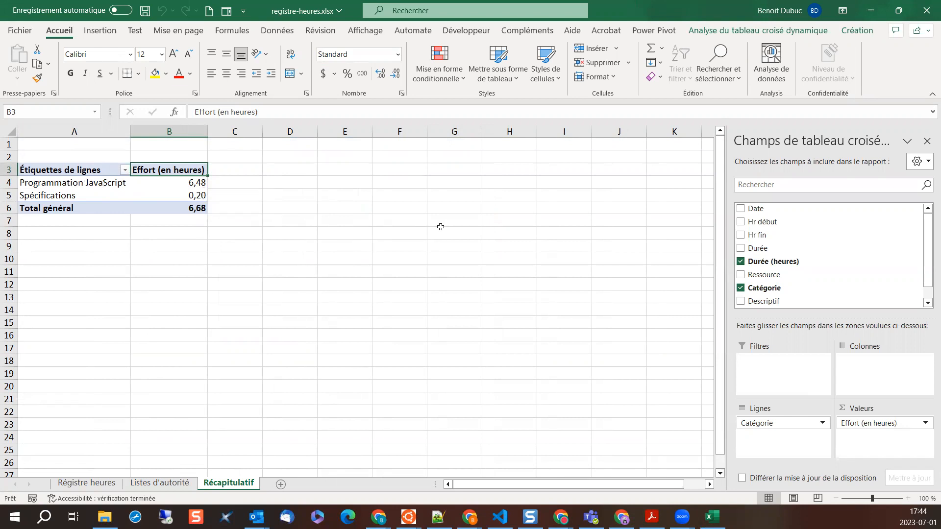
- Rename the pivot table's row-label header in cell A3 of the Récapitulatif sheet as Catégorie
{"action": "left_click", "coordinate": [87, 171]}
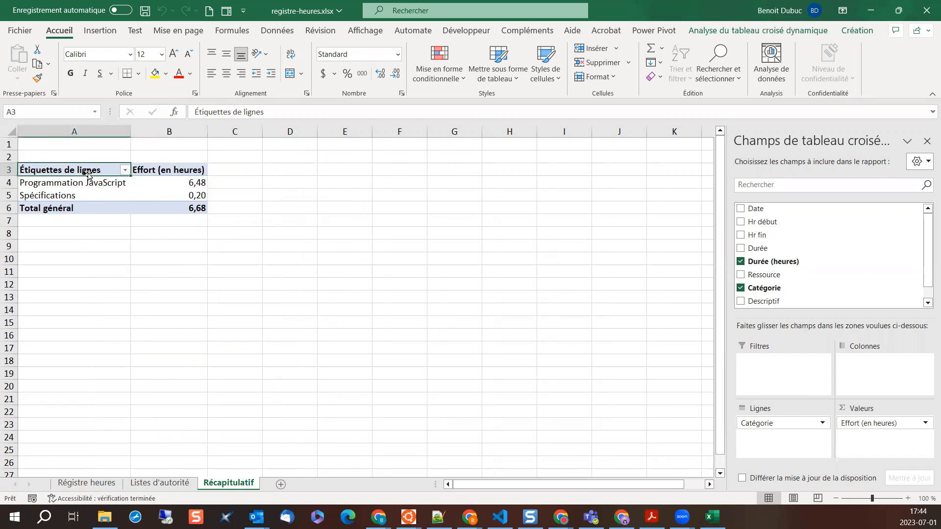
{"action": "left_click_drag", "start_coordinate": [283, 111], "coordinate": [140, 113]}
{"action": "type", "text": "T"}
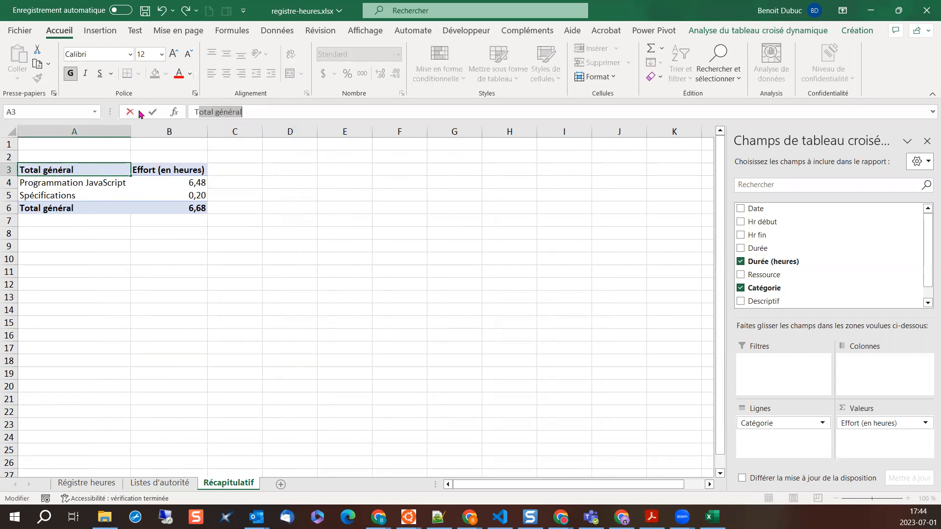
{"action": "type", "text": "âches"}
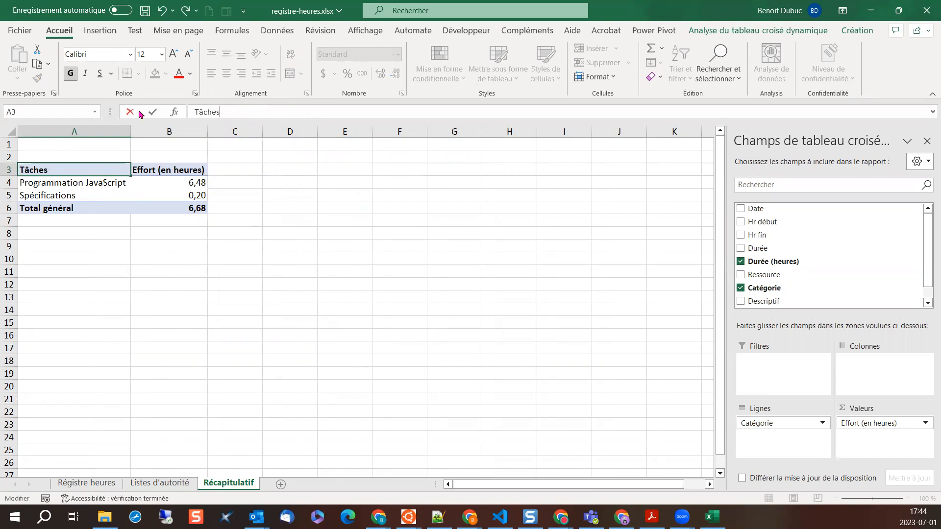
{"action": "key", "text": "BackSpace"}
{"action": "key", "text": "BackSpace"}
{"action": "key", "text": "BackSpace"}
{"action": "key", "text": "BackSpace"}
{"action": "key", "text": "BackSpace"}
{"action": "key", "text": "BackSpace"}
{"action": "type", "text": "Catégo"}
{"action": "key", "text": "BackSpace"}
{"action": "key", "text": "BackSpace"}
{"action": "key", "text": "BackSpace"}
{"action": "key", "text": "BackSpace"}
{"action": "key", "text": "BackSpace"}
{"action": "type", "text": "atégor"}
{"action": "key", "text": "BackSpace"}
{"action": "type", "text": "tégorie"}
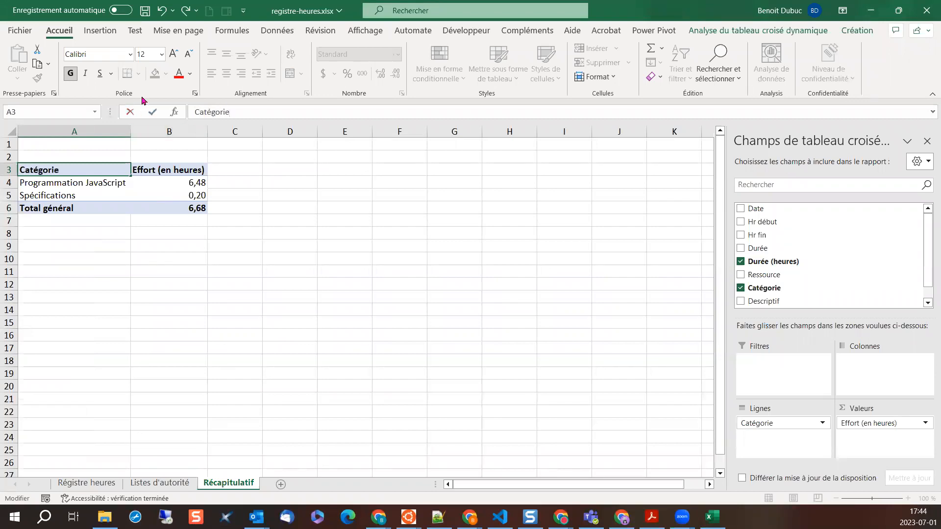
{"action": "key", "text": "Return"}
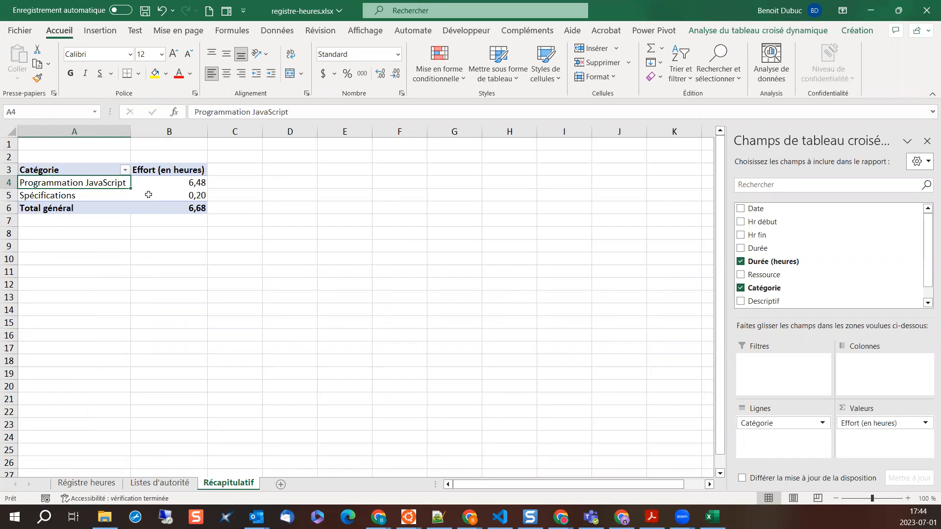
- Add a third employee's full name in cell C4, extending the Employés table on the Listes d'autorité sheet
{"action": "left_click", "coordinate": [168, 484]}
{"action": "left_click", "coordinate": [232, 183]}
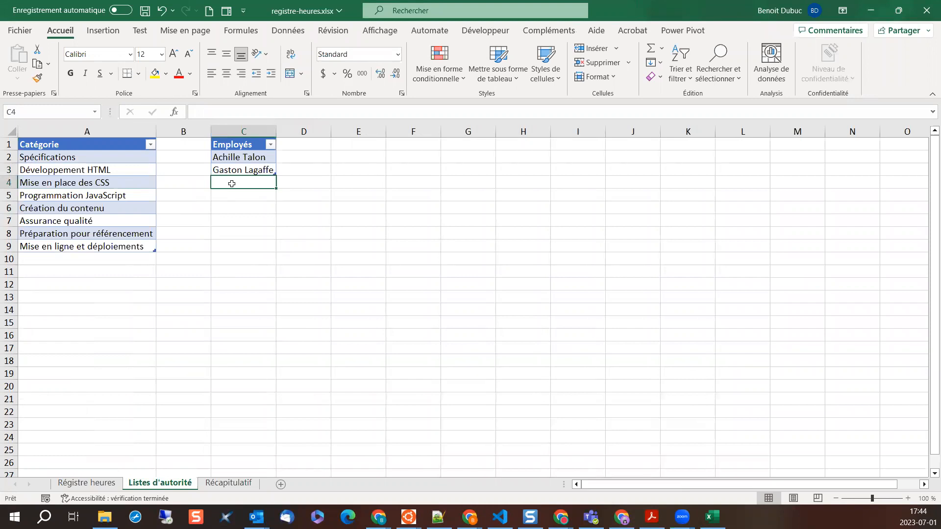
{"action": "type", "text": "Bob mo"}
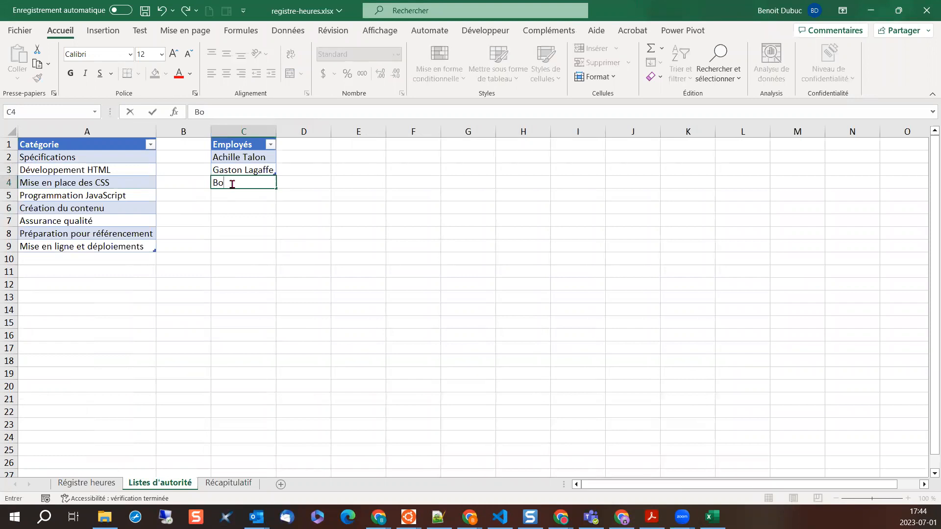
{"action": "key", "text": "BackSpace"}
{"action": "key", "text": "BackSpace"}
{"action": "type", "text": "Morain"}
{"action": "key", "text": "BackSpace"}
{"action": "key", "text": "BackSpace"}
{"action": "type", "text": "ne"}
{"action": "key", "text": "Return"}
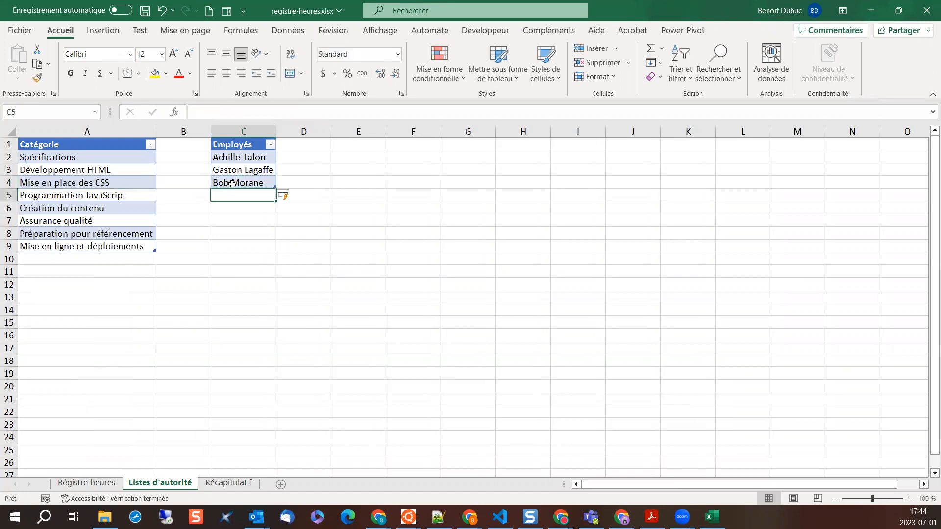
- On the Régistre heures sheet, check the choices offered for Ressource in row 3 and for Catégorie in row 2
{"action": "left_click", "coordinate": [73, 482]}
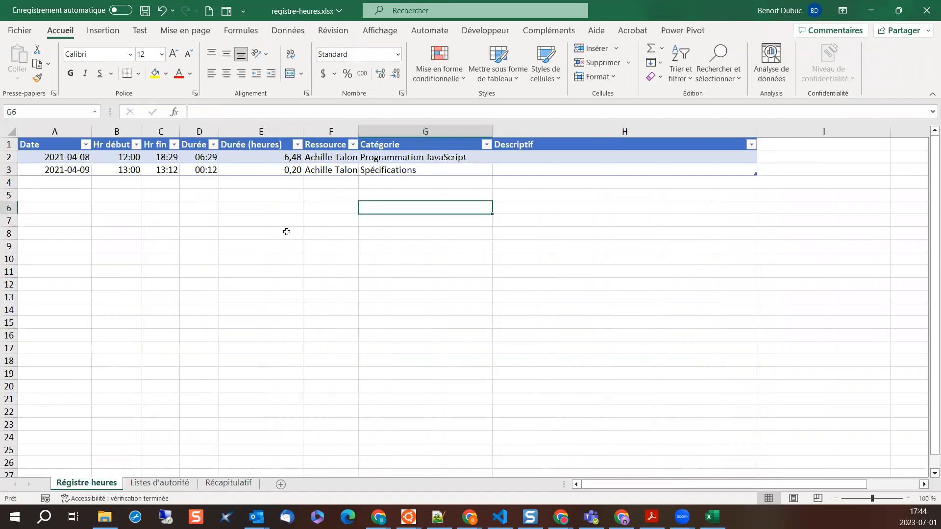
{"action": "left_click", "coordinate": [320, 172]}
{"action": "left_click", "coordinate": [365, 170]}
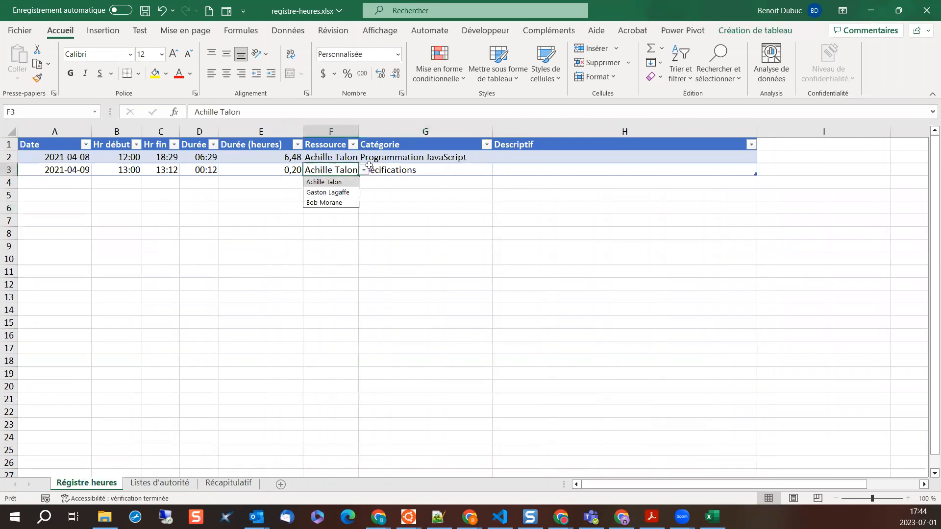
{"action": "left_click", "coordinate": [398, 221]}
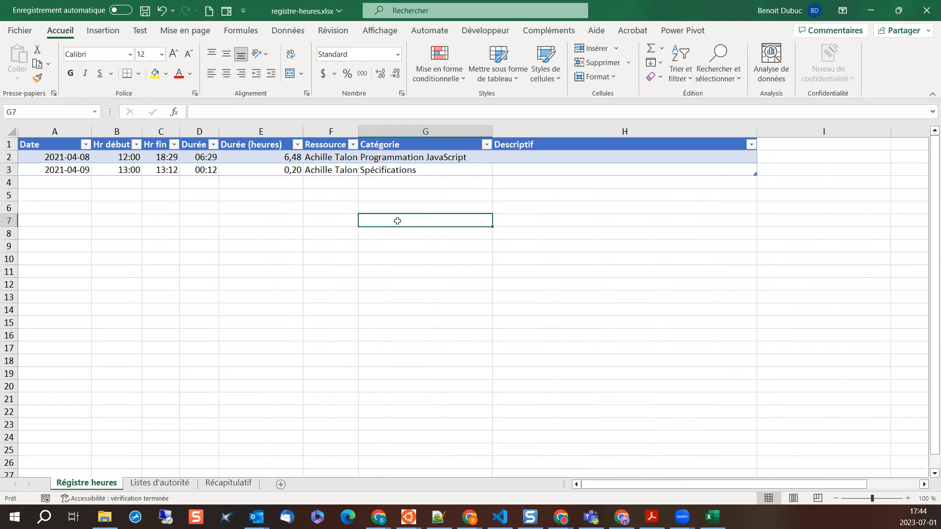
{"action": "left_click", "coordinate": [433, 156]}
{"action": "left_click", "coordinate": [495, 159]}
{"action": "left_click", "coordinate": [579, 223]}
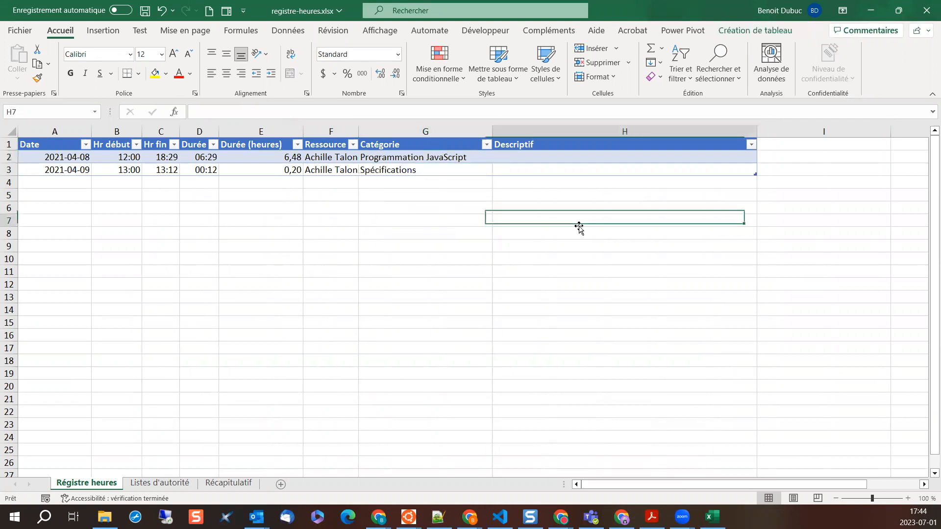
- Add the category Toto in cell A10, directly below the Catégorie table on the Listes d'autorité sheet
{"action": "left_click", "coordinate": [167, 485]}
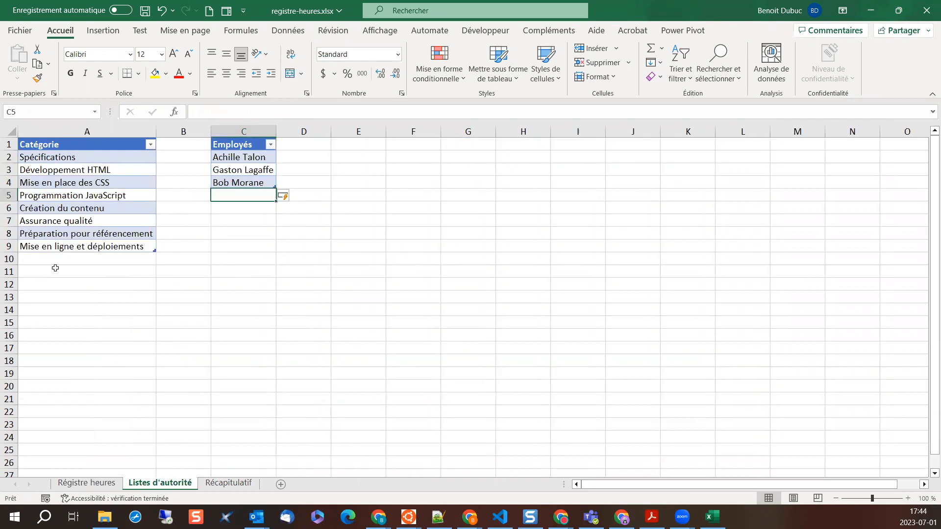
{"action": "left_click", "coordinate": [59, 258]}
{"action": "type", "text": "To"}
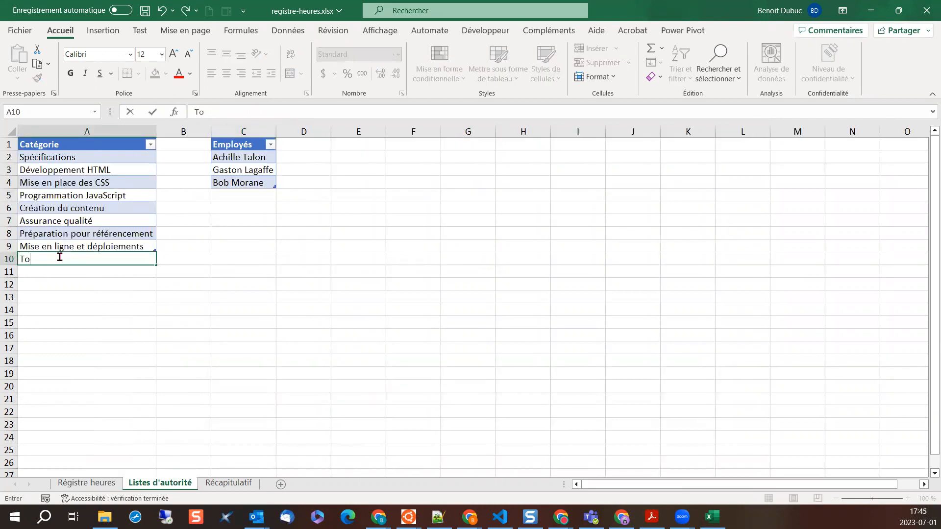
{"action": "type", "text": "to"}
{"action": "key", "text": "Return"}
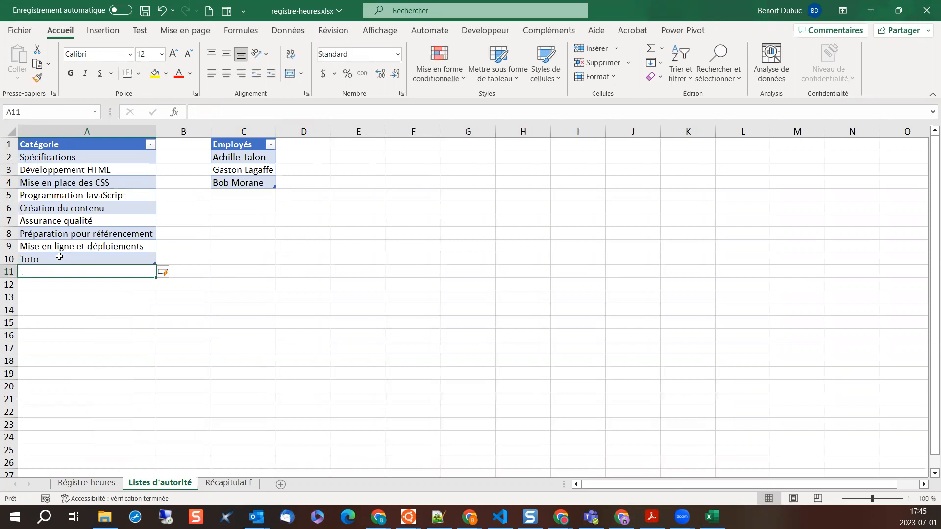
- Check the category choices offered in cell G3 of the Régistre heures sheet
{"action": "left_click", "coordinate": [86, 483]}
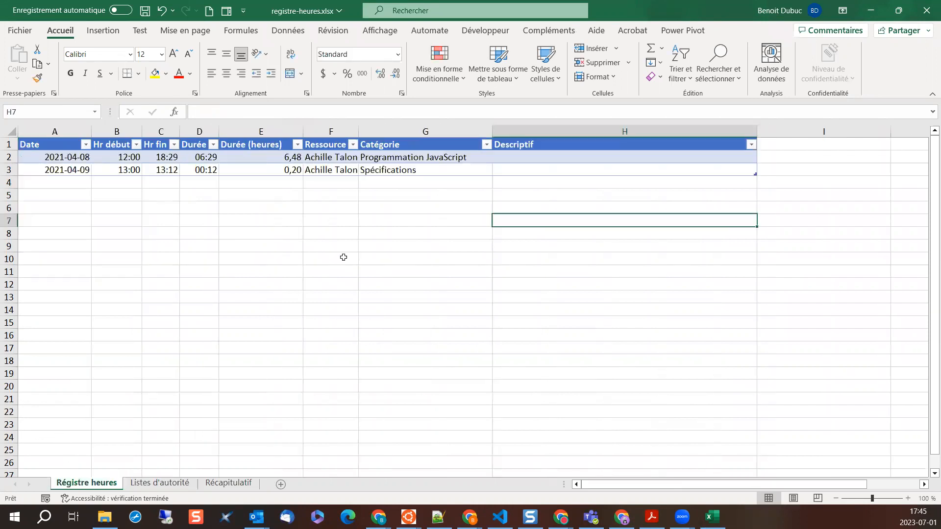
{"action": "left_click", "coordinate": [480, 167]}
{"action": "left_click", "coordinate": [498, 170]}
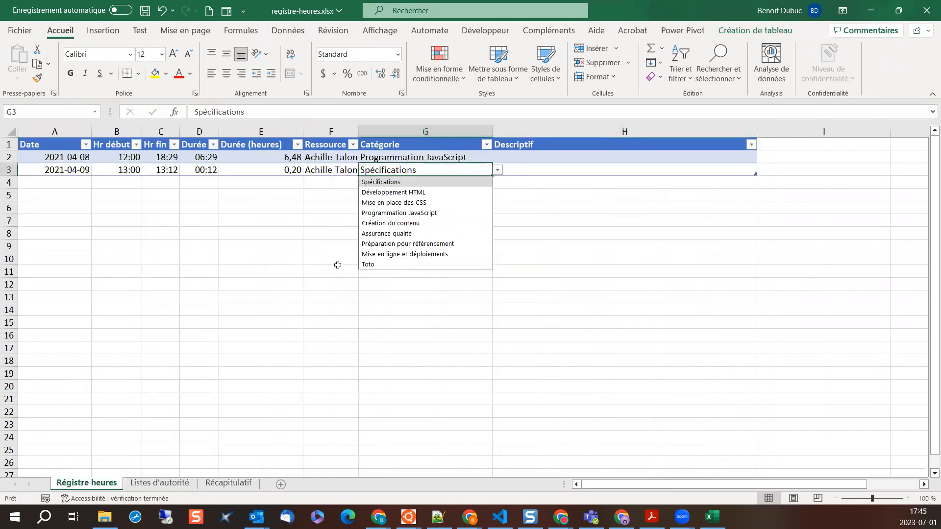
{"action": "left_click", "coordinate": [366, 340]}
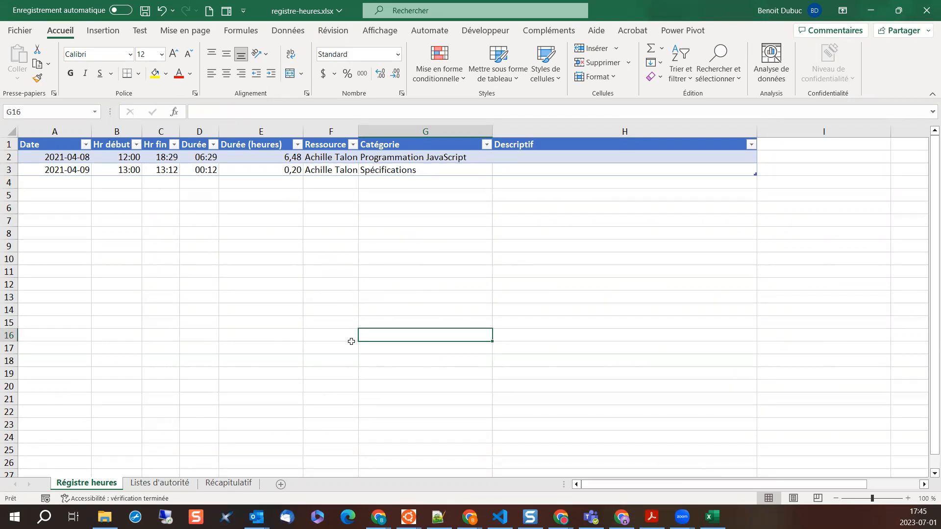
- Replace the first employee in cell C2 of the Listes d'autorité sheet with the actual employee's first name
{"action": "left_click", "coordinate": [160, 485]}
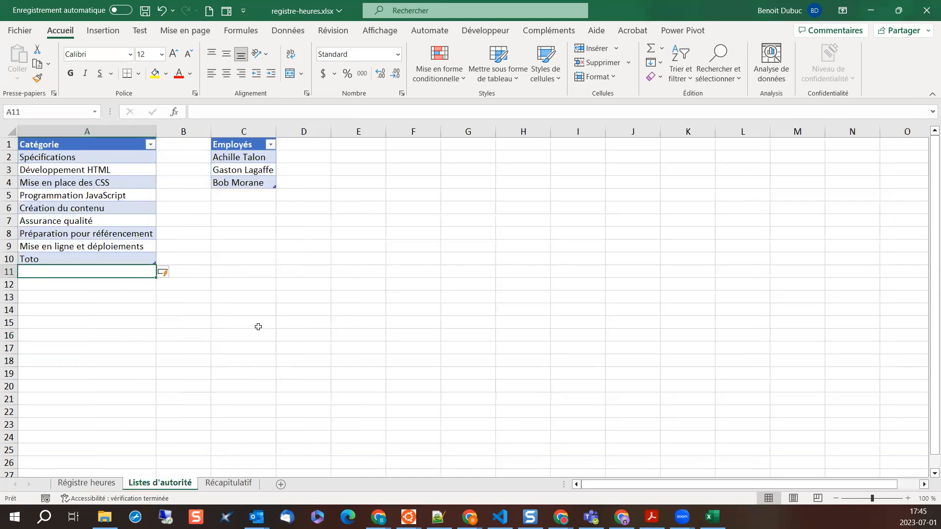
{"action": "left_click", "coordinate": [246, 159]}
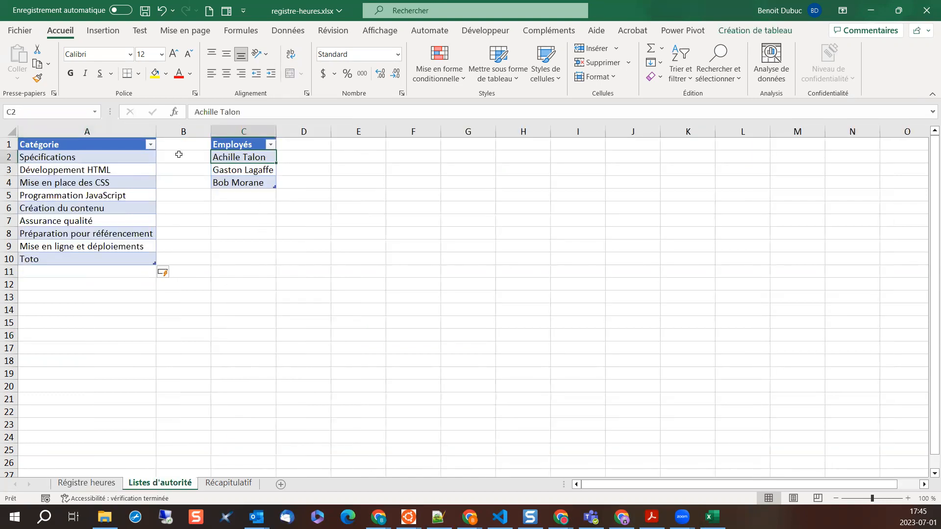
{"action": "type", "text": "Benoit"}
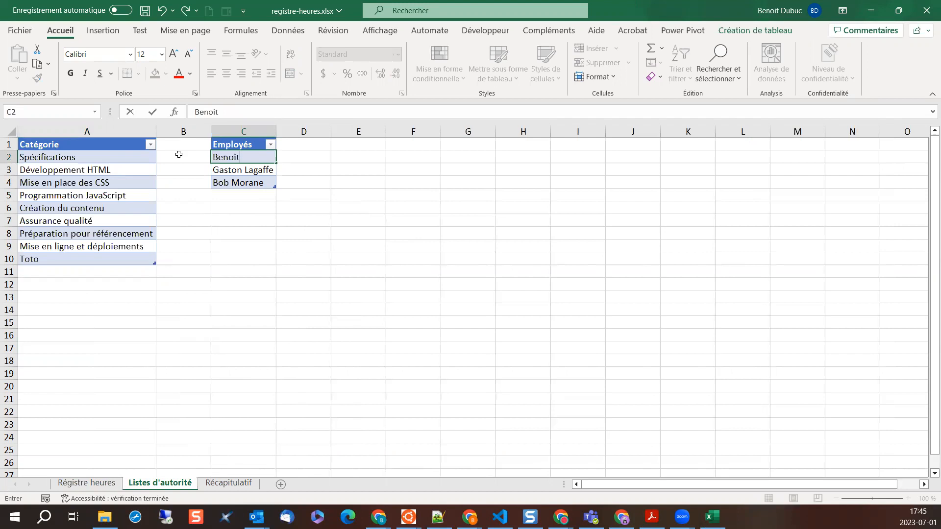
- Delete the two remaining sample employees' table rows, C3 and C4, from the Employés table
{"action": "left_click_drag", "start_coordinate": [232, 169], "coordinate": [245, 185]}
{"action": "right_click", "coordinate": [247, 187]}
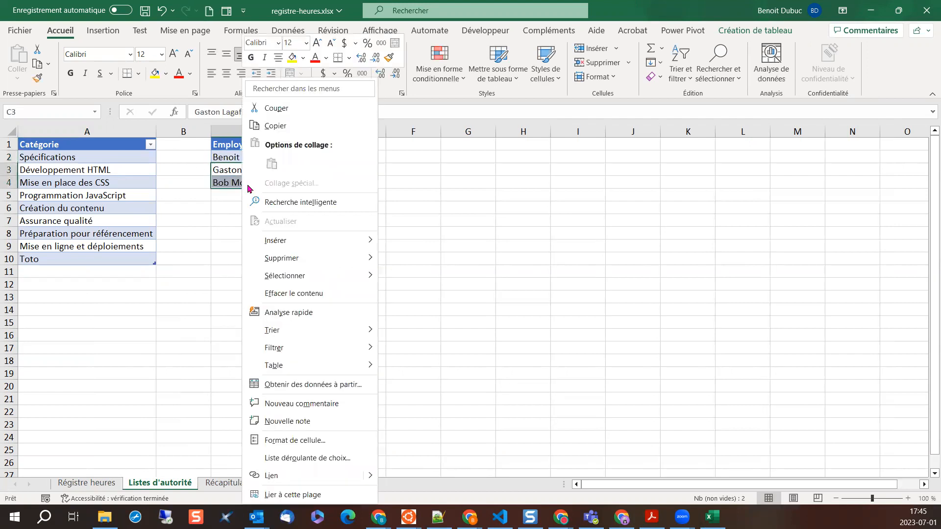
{"action": "mouse_move", "coordinate": [268, 268]}
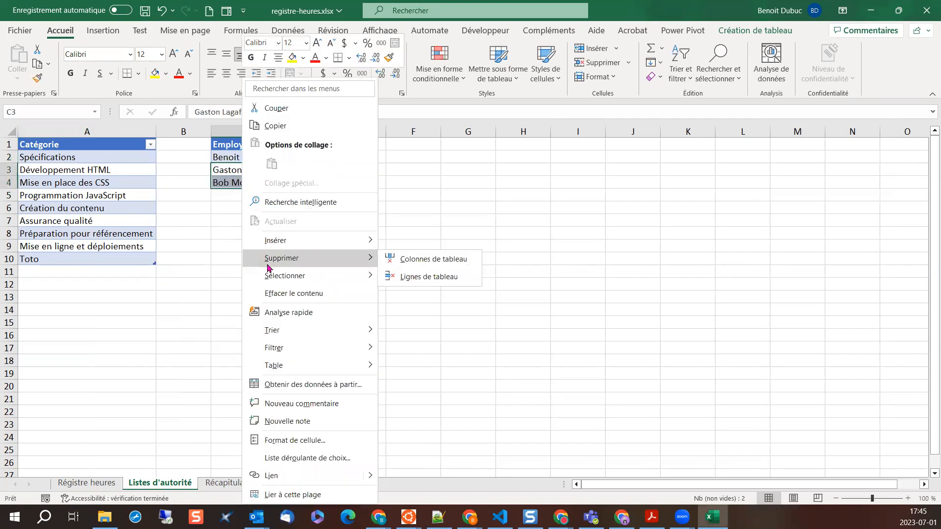
{"action": "left_click", "coordinate": [427, 281]}
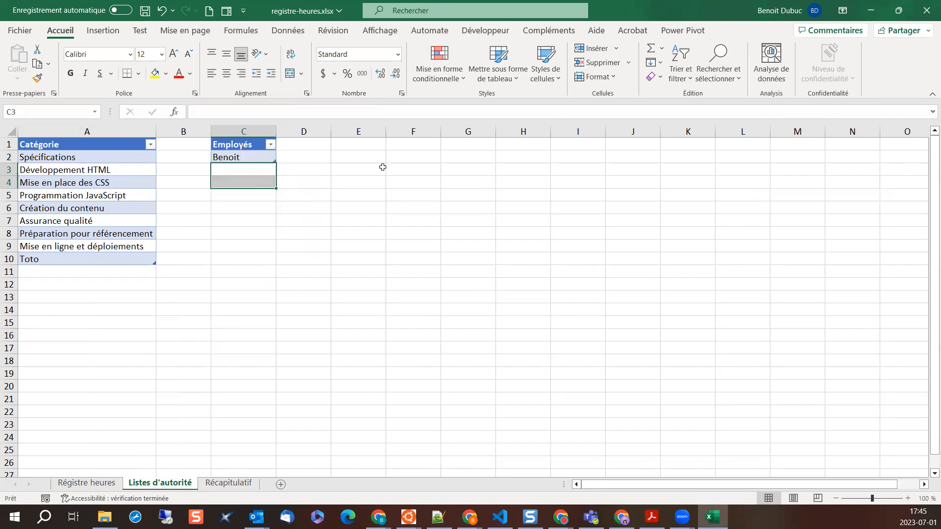
{"action": "left_click", "coordinate": [377, 166]}
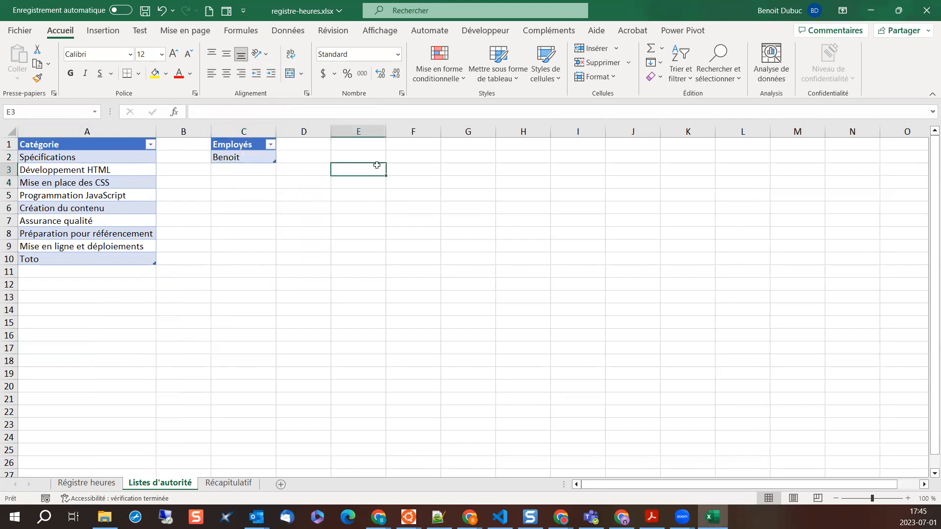
- Delete the Toto table row from the Catégorie table
{"action": "left_click", "coordinate": [77, 260]}
{"action": "right_click", "coordinate": [76, 260]}
{"action": "mouse_move", "coordinate": [112, 278]}
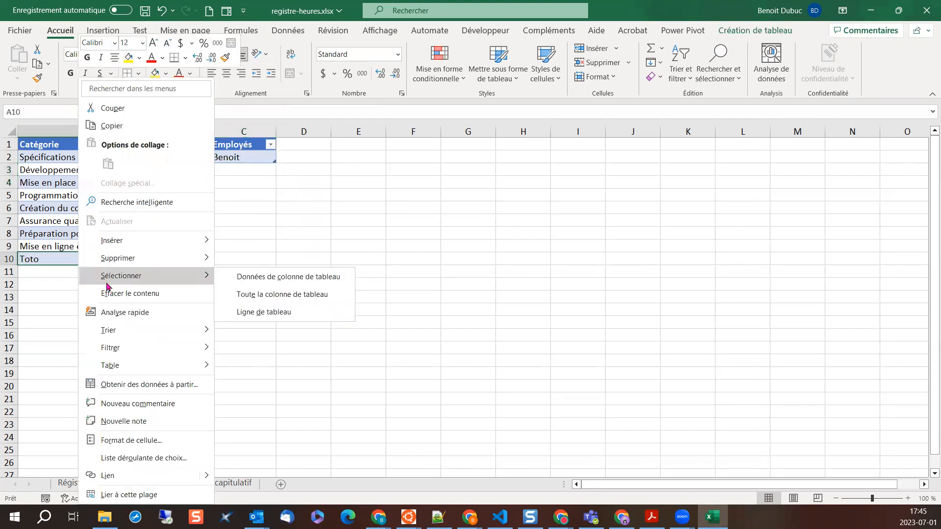
{"action": "mouse_move", "coordinate": [159, 262]}
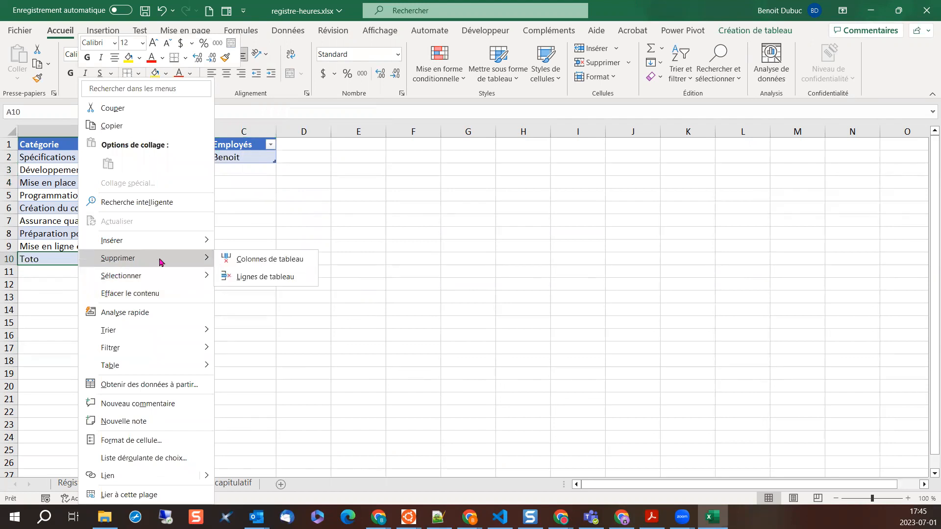
{"action": "left_click", "coordinate": [252, 278]}
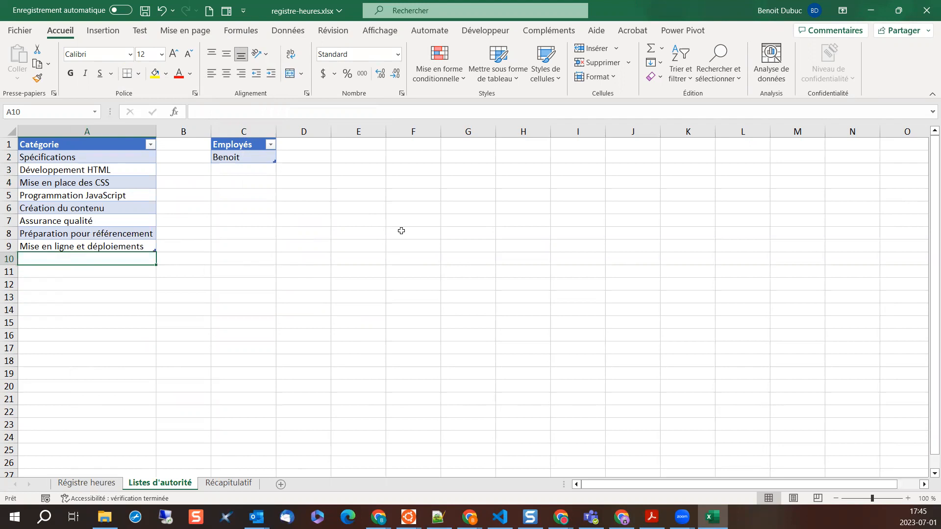
{"action": "left_click", "coordinate": [53, 158]}
{"action": "left_click", "coordinate": [66, 169]}
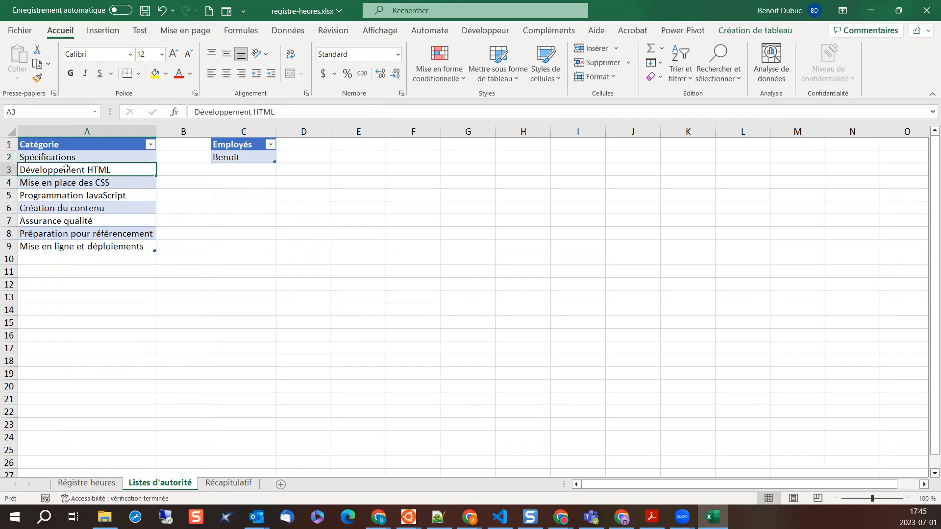
- Review the categories listed in the Catégorie table, from Mise en place des CSS down to Mise en ligne et déploiements
{"action": "left_click", "coordinate": [66, 182]}
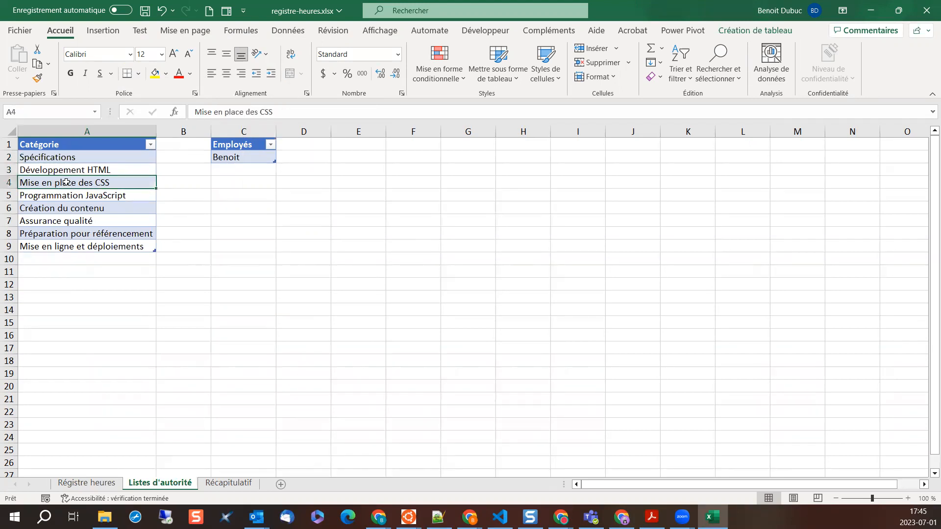
{"action": "left_click", "coordinate": [69, 196]}
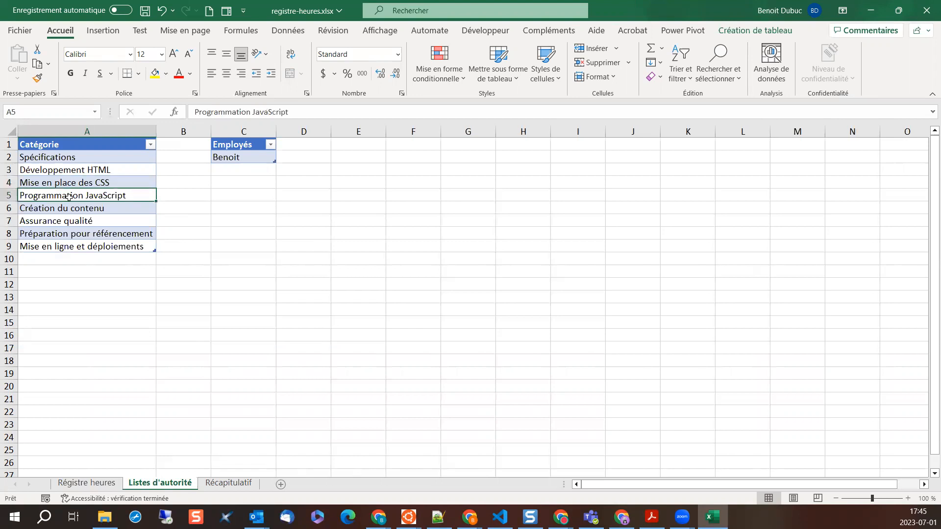
{"action": "left_click", "coordinate": [52, 206]}
{"action": "left_click", "coordinate": [103, 196]}
{"action": "left_click", "coordinate": [70, 222]}
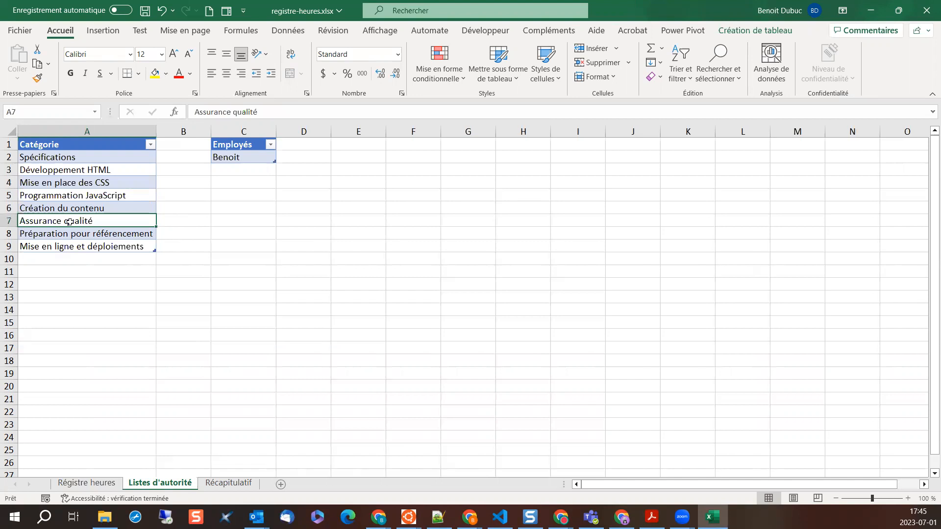
{"action": "left_click", "coordinate": [69, 246]}
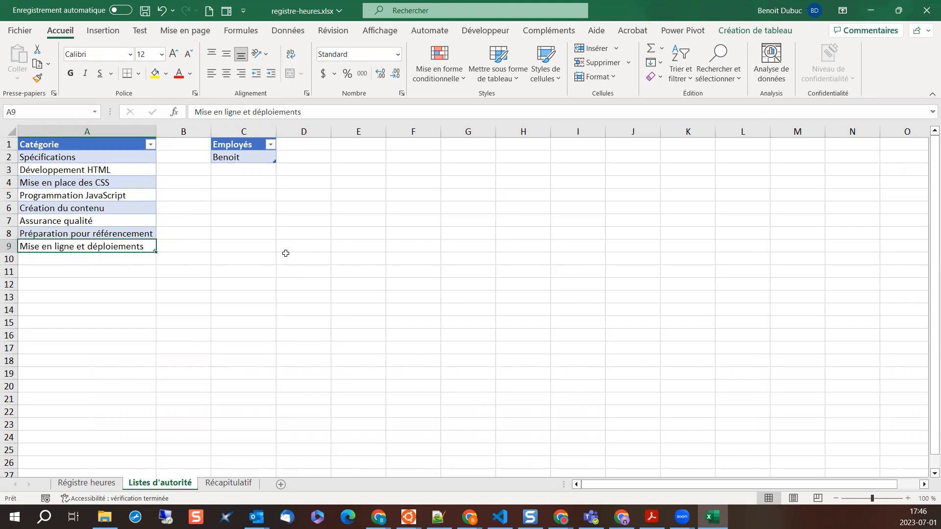
- Add an entry in row 4 of the Régistre heures sheet dated 2023-06-29, starting at 18:00 and ending at 18:30
{"action": "left_click", "coordinate": [98, 483]}
{"action": "left_click", "coordinate": [66, 184]}
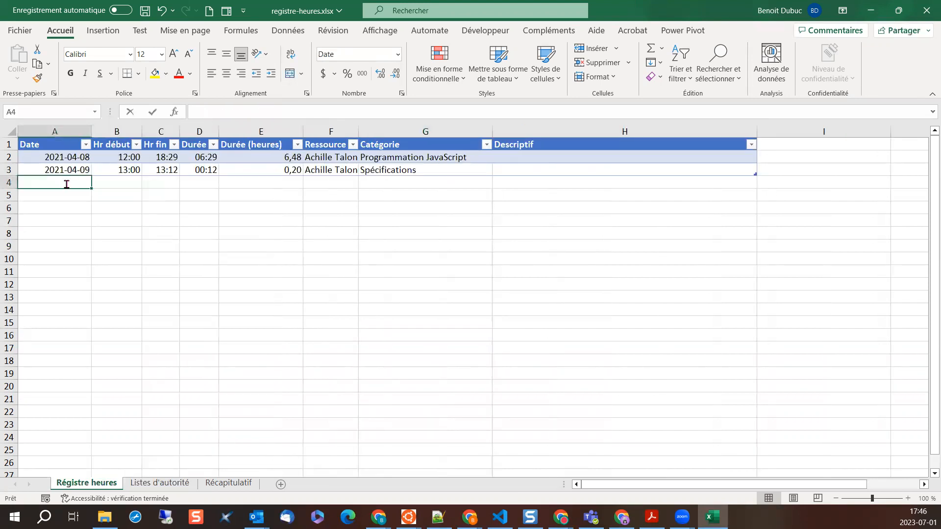
{"action": "type", "text": "2023"}
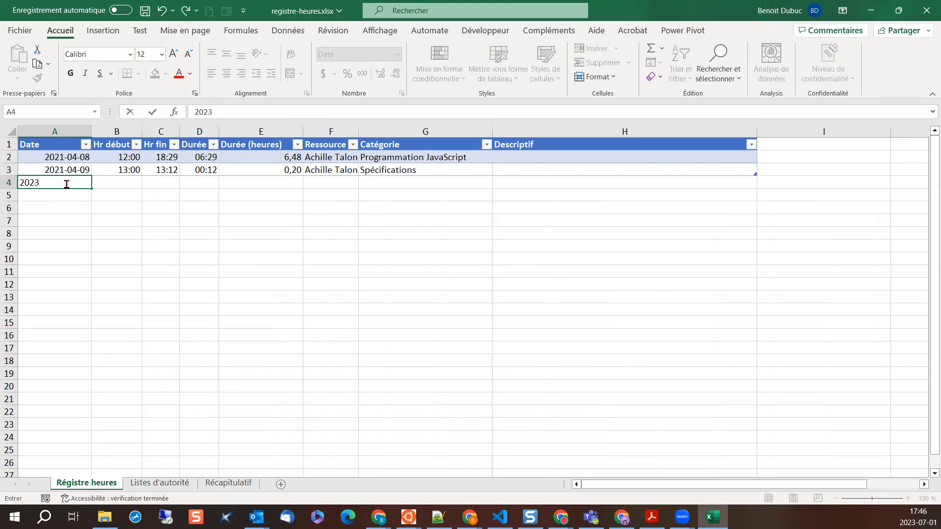
{"action": "type", "text": "-06"}
{"action": "type", "text": "9"}
{"action": "key", "text": "Tab"}
{"action": "type", "text": "18:00"}
{"action": "key", "text": "Tab"}
{"action": "type", "text": "18:30"}
{"action": "key", "text": "Tab"}
- Enter the employee's first name as the row 4 resource and set the category to Spécifications
{"action": "key", "text": "Tab"}
{"action": "key", "text": "Tab"}
{"action": "type", "text": "Benoit"}
{"action": "key", "text": "Tab"}
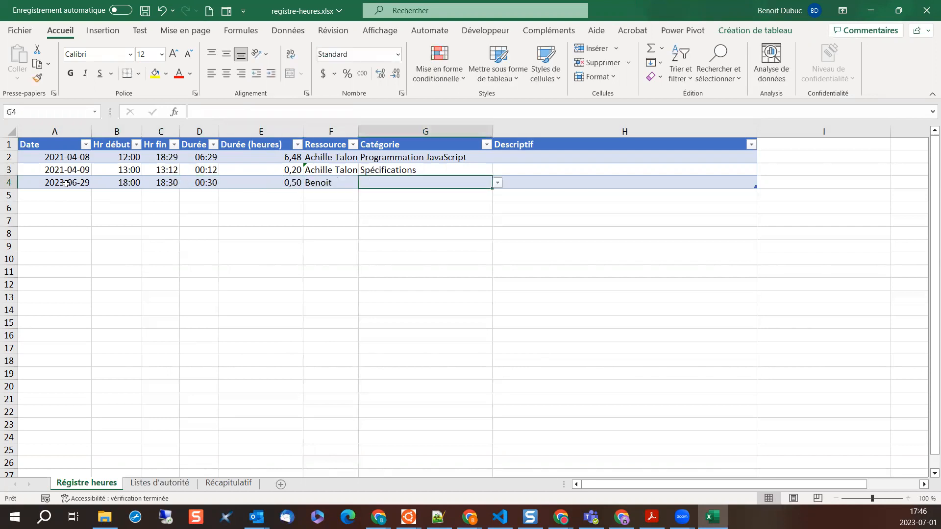
{"action": "type", "text": "Spécifications"}
{"action": "key", "text": "Tab"}
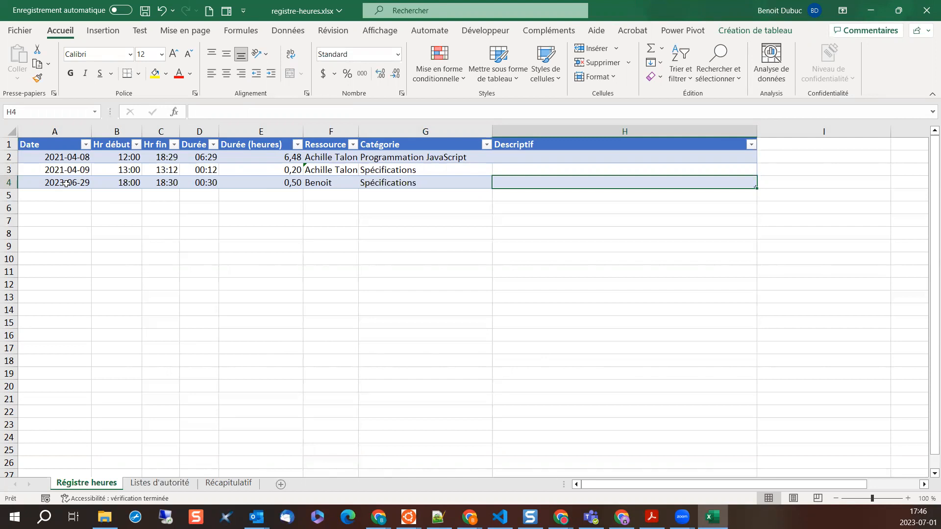
- Enter the row 4 description "information du site (nom, slogan, nom de domaine)"
{"action": "type", "text": "infor"}
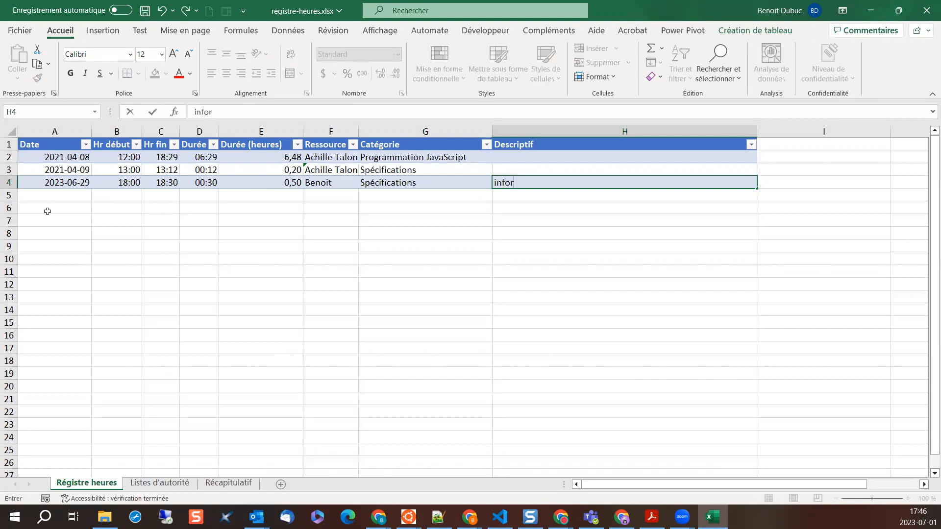
{"action": "type", "text": "mation"}
{"action": "key", "text": "BackSpace"}
{"action": "key", "text": "BackSpace"}
{"action": "key", "text": "BackSpace"}
{"action": "key", "text": "BackSpace"}
{"action": "type", "text": "tion du site"}
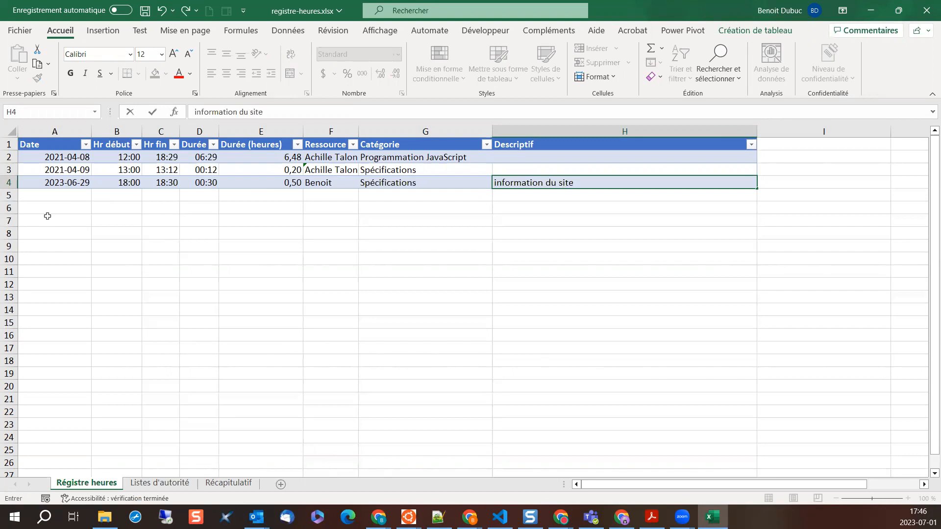
{"action": "type", "text": " (nom, slogan, nom"}
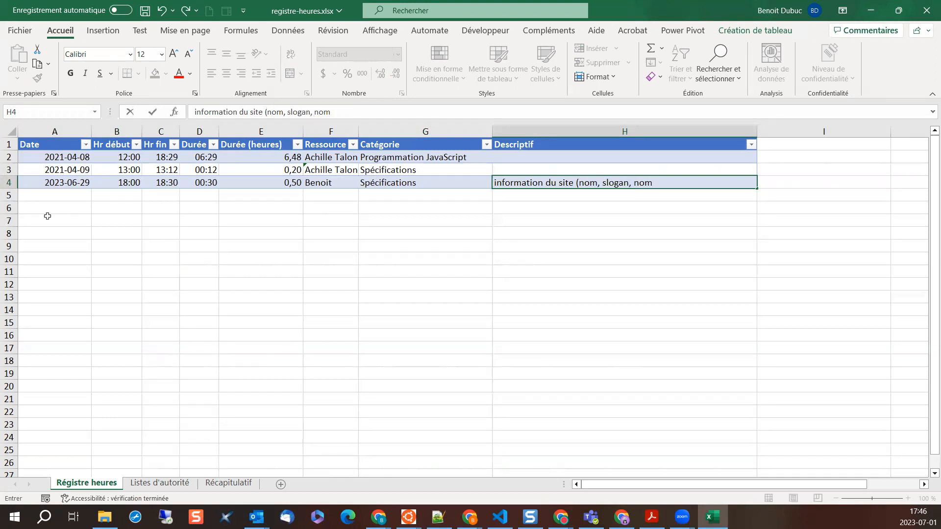
{"action": "type", "text": " de domaine,"}
{"action": "key", "text": "BackSpace"}
{"action": "type", "text": ")"}
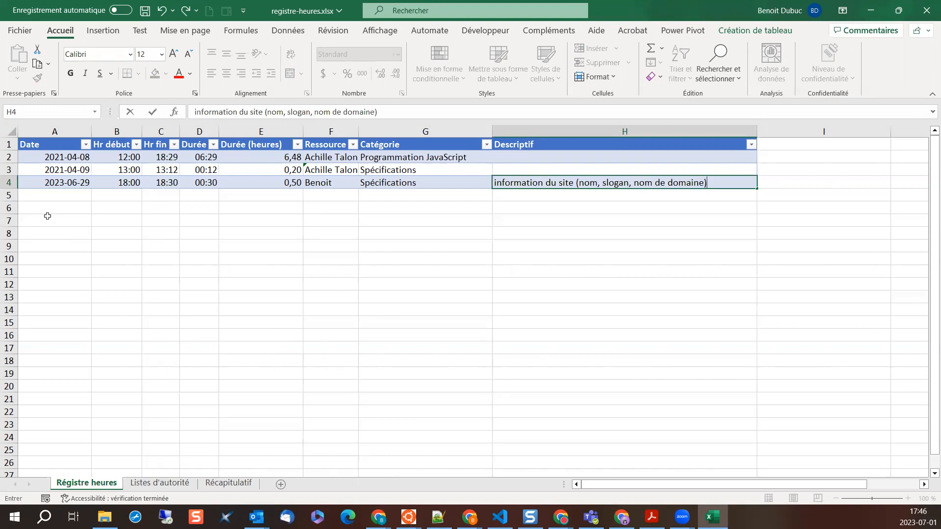
- Add an entry in row 5 dated 2023-06-30, starting at 09:00 and ending at 12:00
{"action": "left_click", "coordinate": [49, 192]}
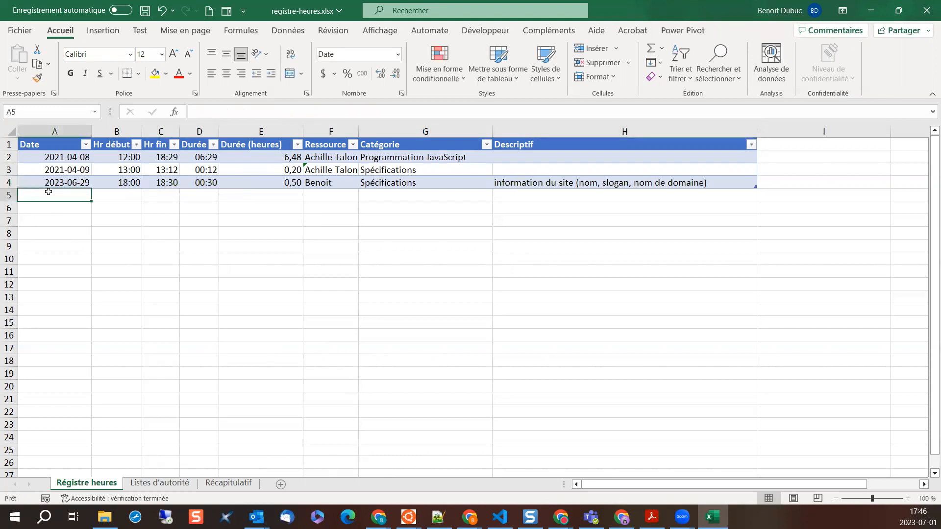
{"action": "type", "text": "2023-06"}
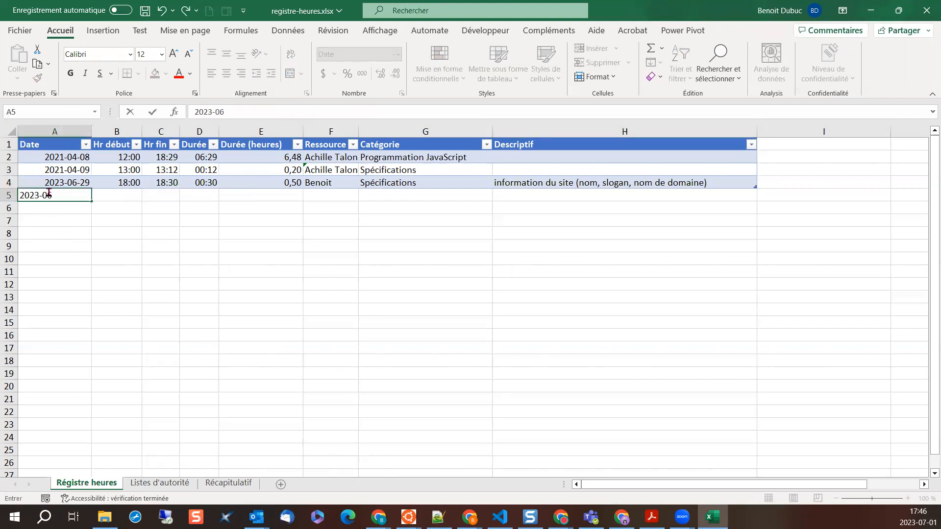
{"action": "type", "text": "-30"}
{"action": "key", "text": "Tab"}
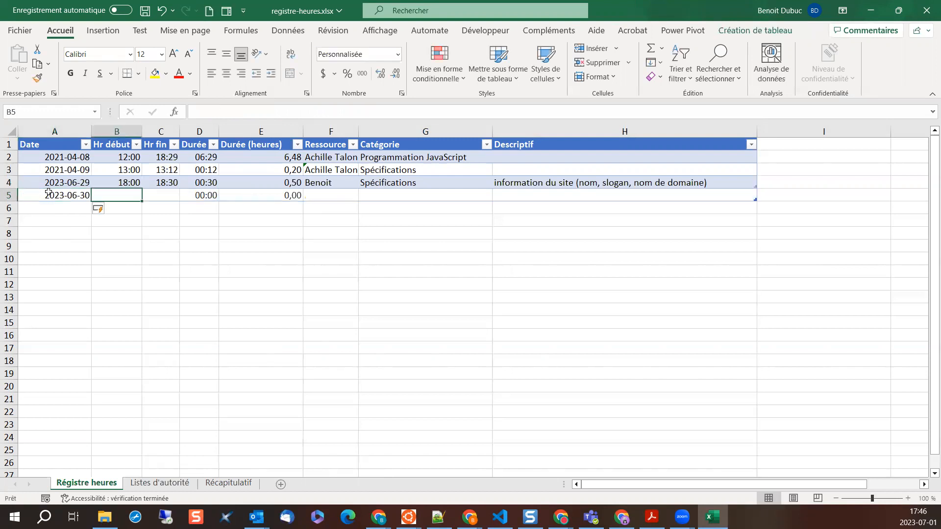
{"action": "type", "text": "09:00"}
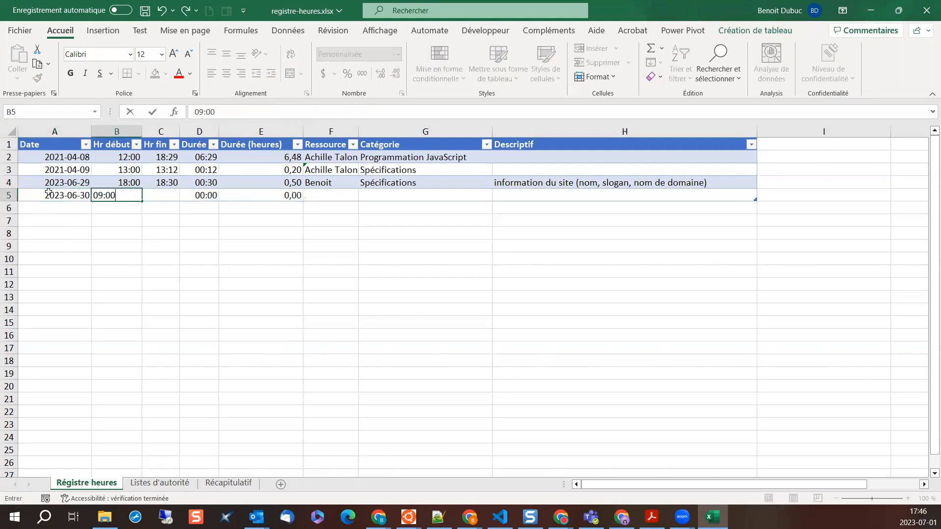
{"action": "key", "text": "Tab"}
{"action": "type", "text": "12:00"}
{"action": "key", "text": "Tab"}
- Enter the employee's first name as the row 5 resource and set the category to Spécifications
{"action": "key", "text": "Tab"}
{"action": "key", "text": "Tab"}
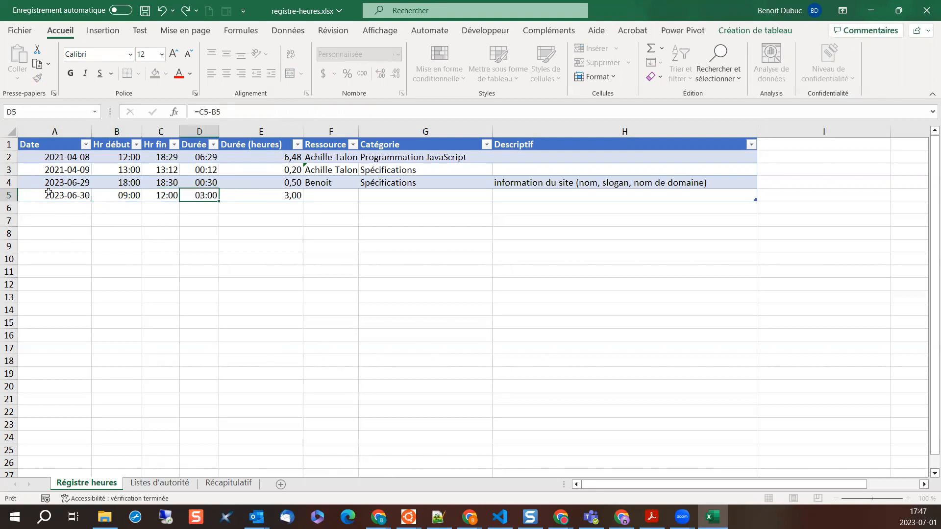
{"action": "type", "text": "Bn"}
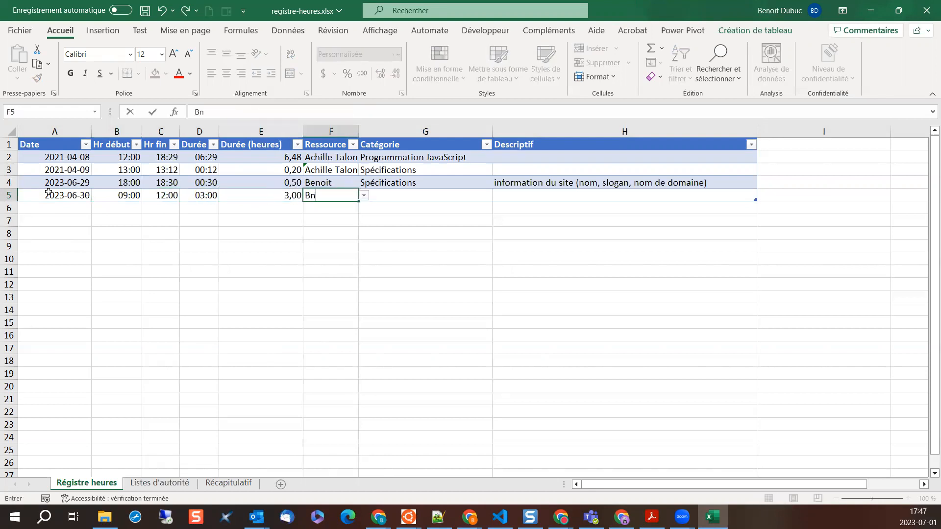
{"action": "key", "text": "BackSpace"}
{"action": "type", "text": "enoit"}
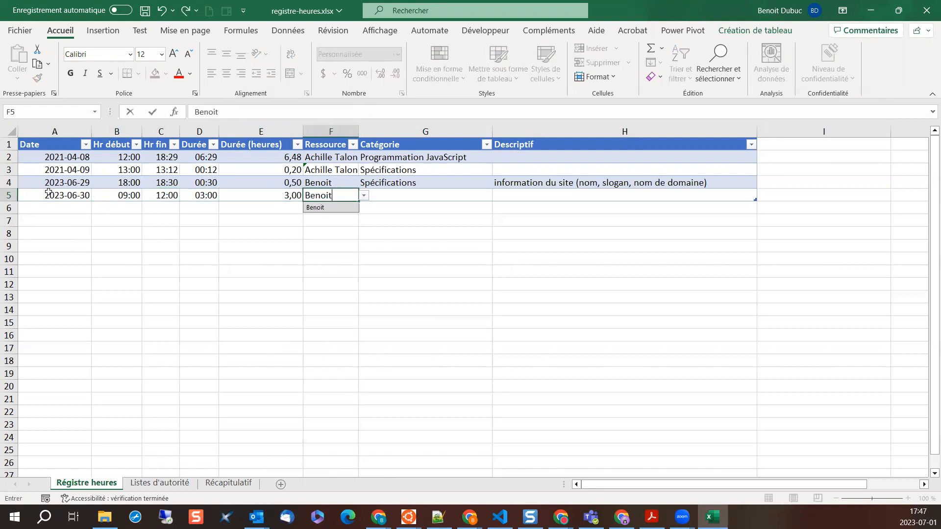
{"action": "key", "text": "Tab"}
{"action": "type", "text": "Sp"}
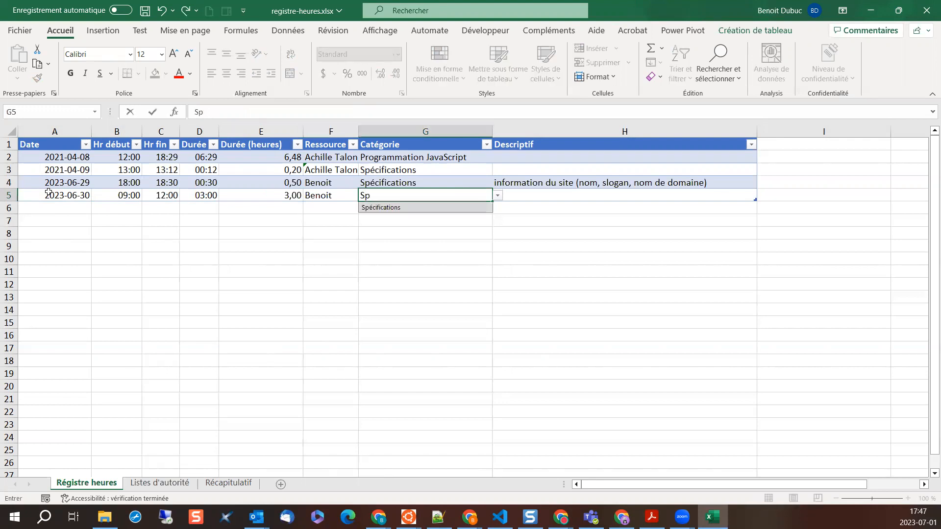
{"action": "key", "text": "Down"}
{"action": "key", "text": "Tab"}
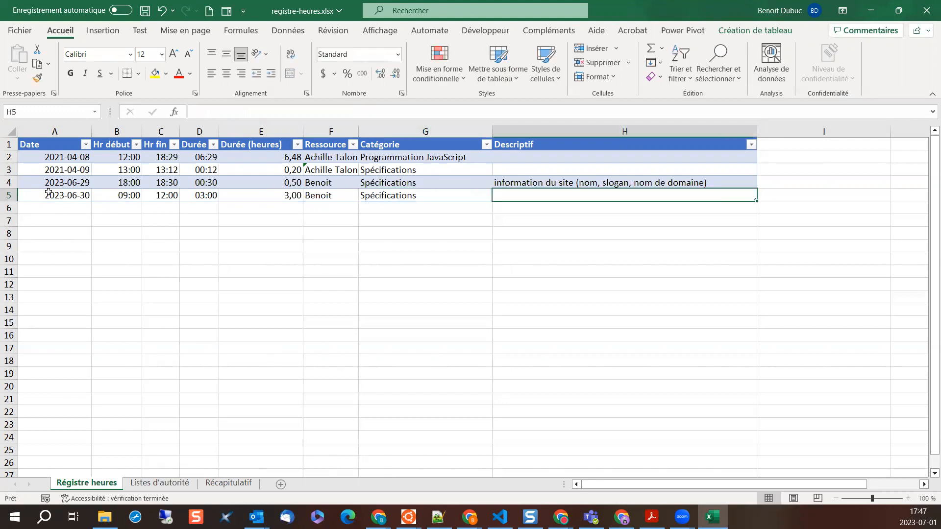
- Enter "maquette fil de fer" as the description of the row 5 entry
{"action": "type", "text": "maquette"}
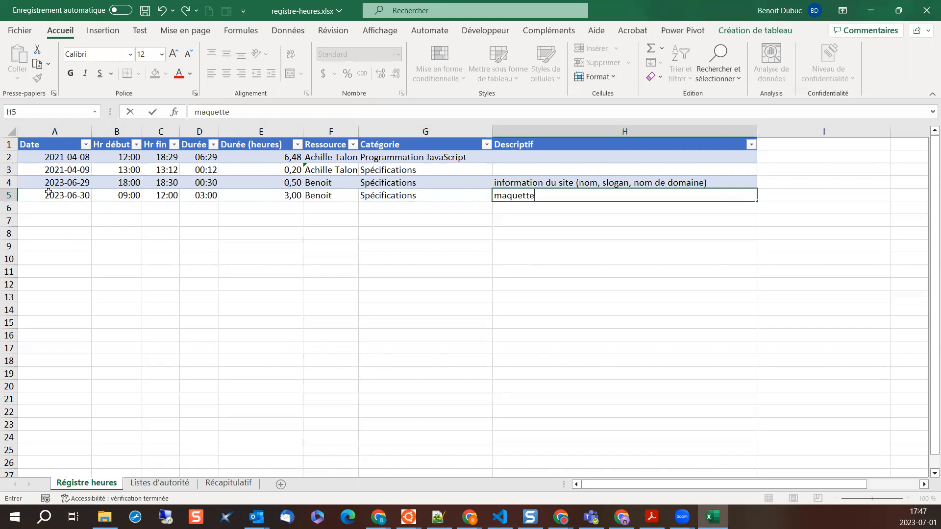
{"action": "type", "text": " fil de fer"}
{"action": "key", "text": "Return"}
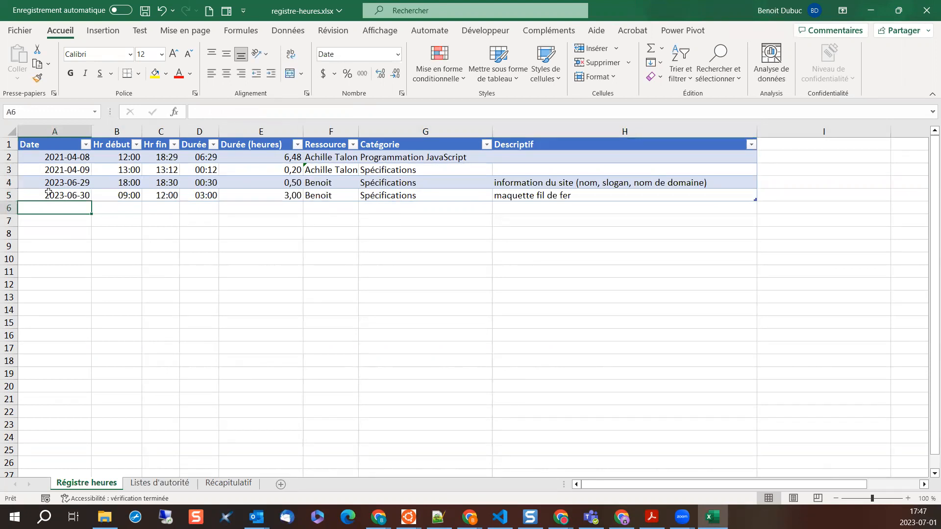
- Add an entry in row 6 dated 2023-07-01, starting at 10:00 and ending at 11:00
{"action": "type", "text": "2023-0"}
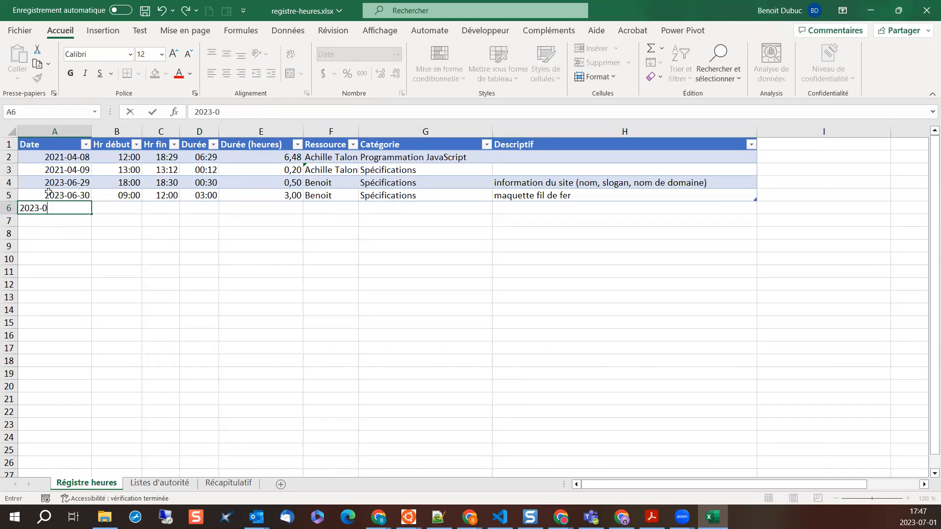
{"action": "key", "text": "BackSpace"}
{"action": "type", "text": "07-01"}
{"action": "key", "text": "Tab"}
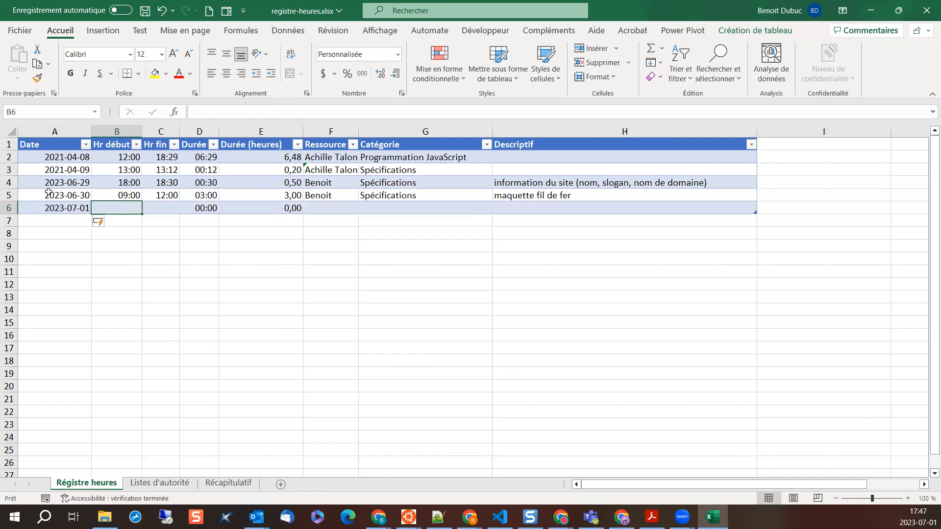
{"action": "type", "text": "10:00"}
{"action": "key", "text": "Tab"}
{"action": "type", "text": "11:00"}
{"action": "key", "text": "Tab"}
- Enter the employee's first name as the row 6 resource and set the category to Assurance qualité
{"action": "key", "text": "Tab"}
{"action": "key", "text": "Tab"}
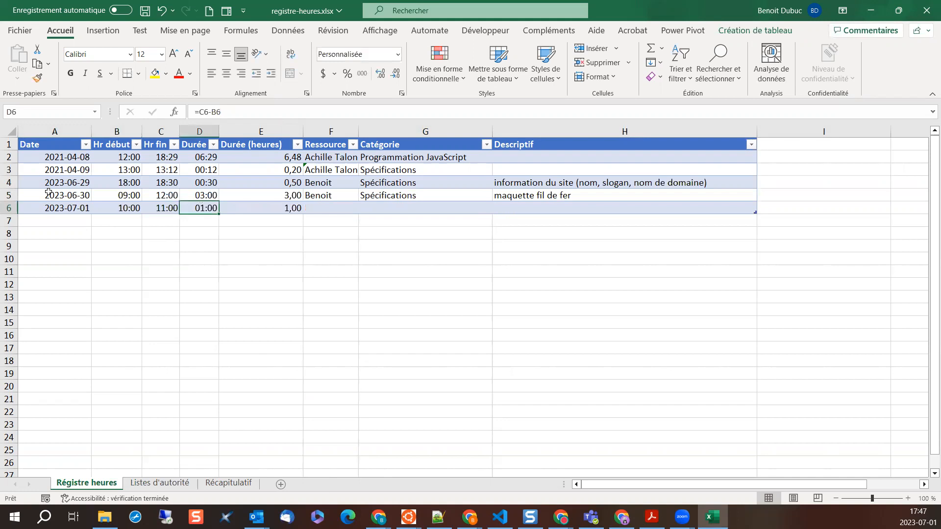
{"action": "type", "text": "Ben"}
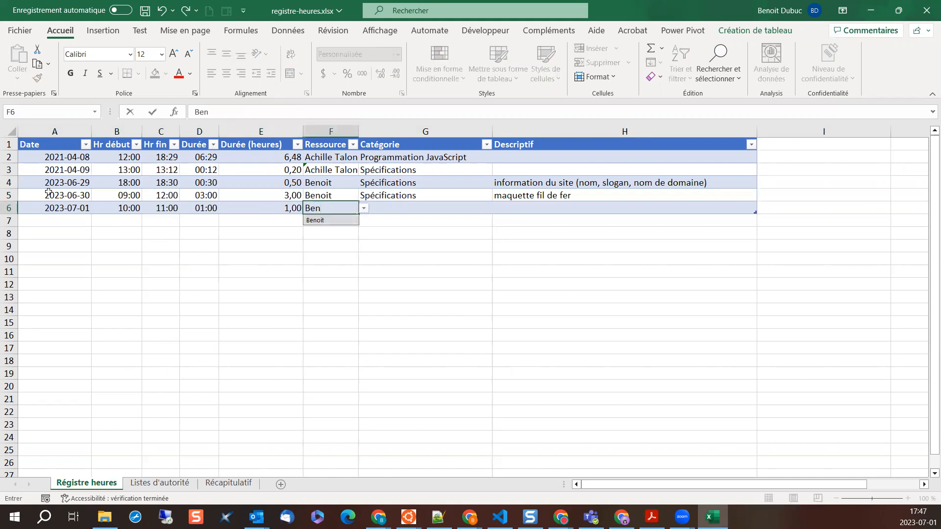
{"action": "key", "text": "Tab"}
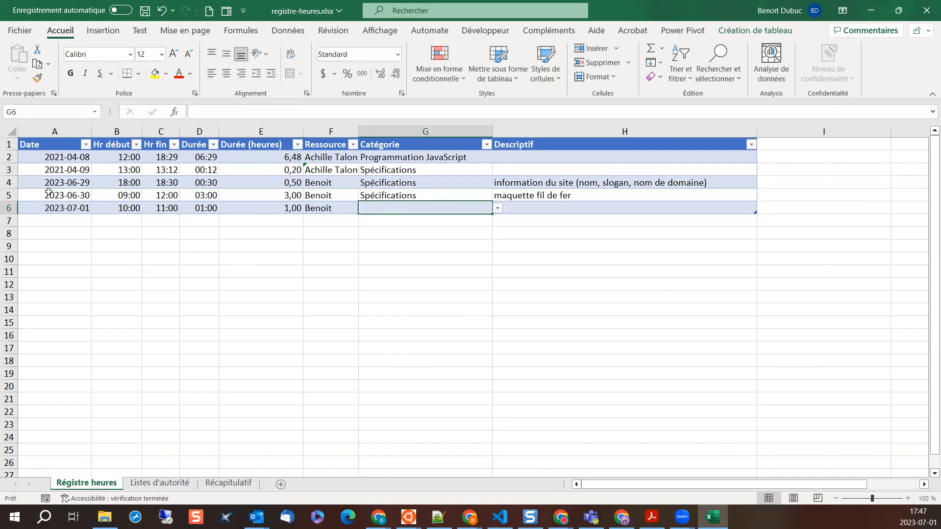
{"action": "type", "text": "A"}
{"action": "key", "text": "Tab"}
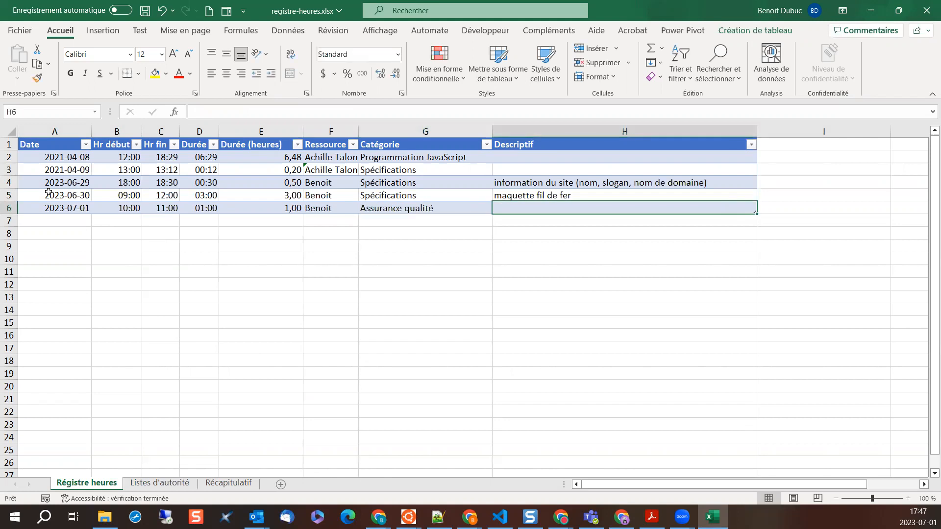
- Enter "vérification orthographe" as the description of the row 6 entry
{"action": "type", "text": "vérfi"}
{"action": "key", "text": "BackSpace"}
{"action": "key", "text": "BackSpace"}
{"action": "type", "text": "ification"}
{"action": "key", "text": "BackSpace"}
{"action": "key", "text": "BackSpace"}
{"action": "key", "text": "BackSpace"}
{"action": "key", "text": "BackSpace"}
{"action": "key", "text": "BackSpace"}
{"action": "key", "text": "BackSpace"}
{"action": "key", "text": "BackSpace"}
{"action": "type", "text": "ications"}
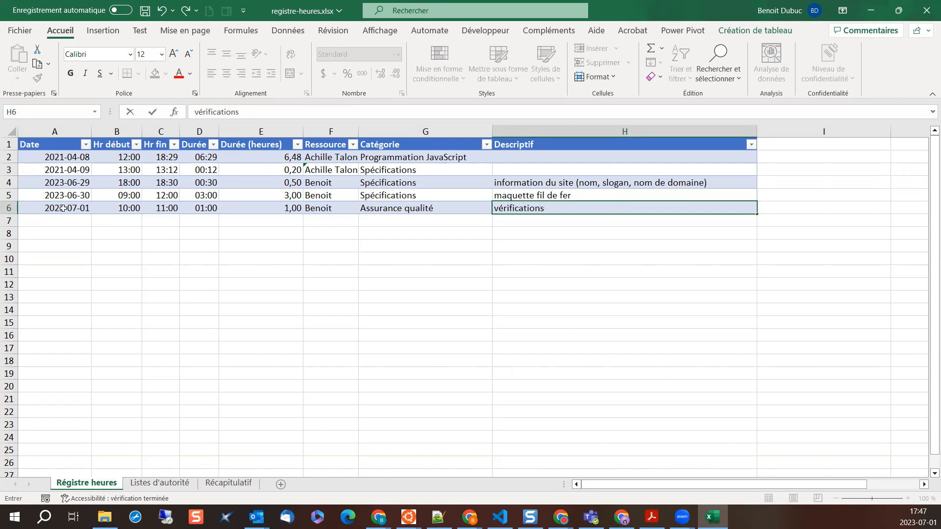
{"action": "key", "text": "BackSpace"}
{"action": "type", "text": "orthor"}
{"action": "key", "text": "BackSpace"}
{"action": "type", "text": "graphe"}
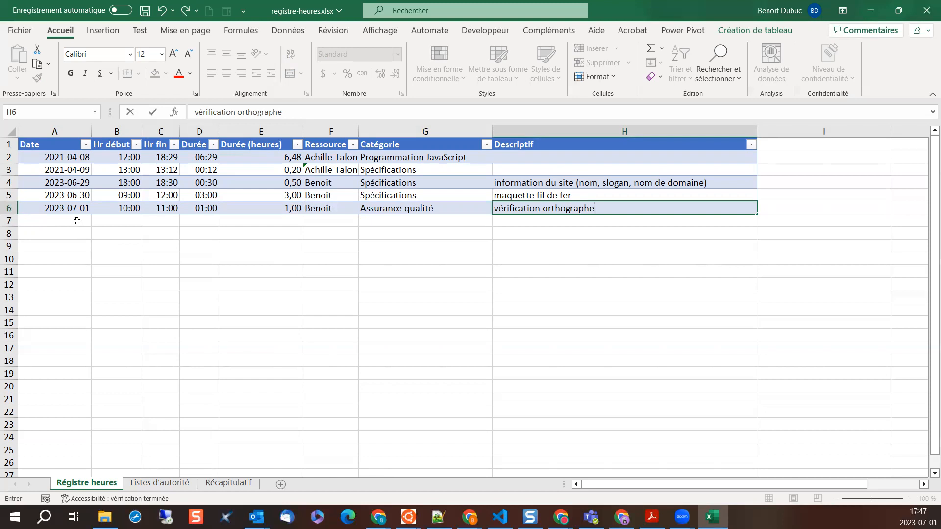
{"action": "left_click", "coordinate": [122, 178]}
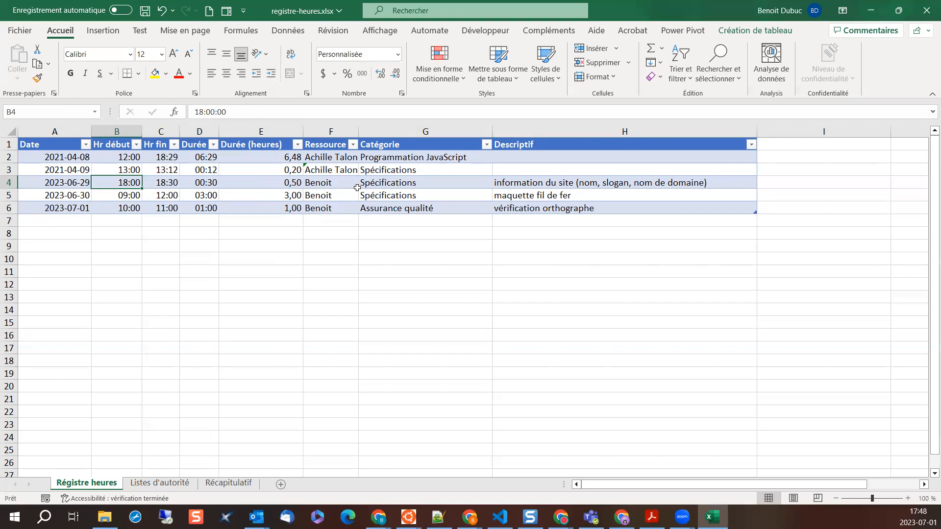
- Refresh the pivot table on the Récapitulatif sheet with the newly recorded register entries
{"action": "left_click", "coordinate": [358, 187]}
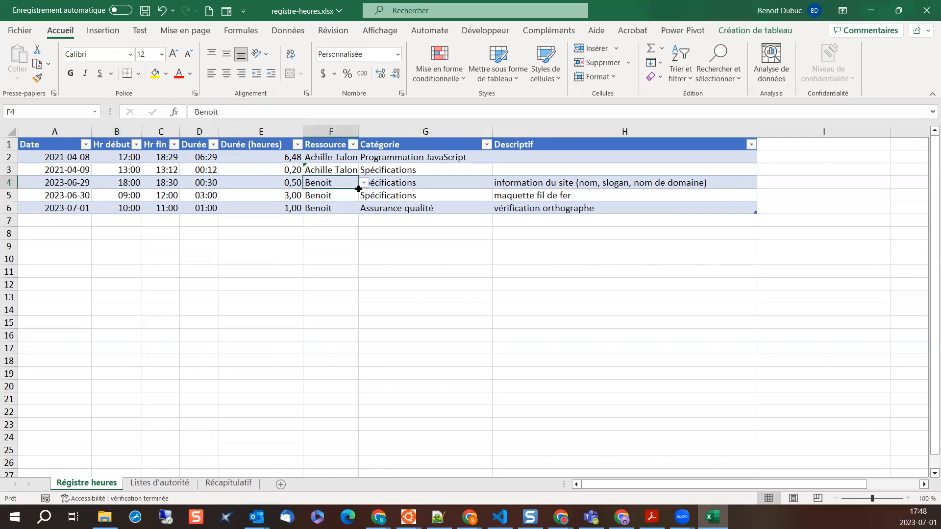
{"action": "left_click", "coordinate": [239, 485]}
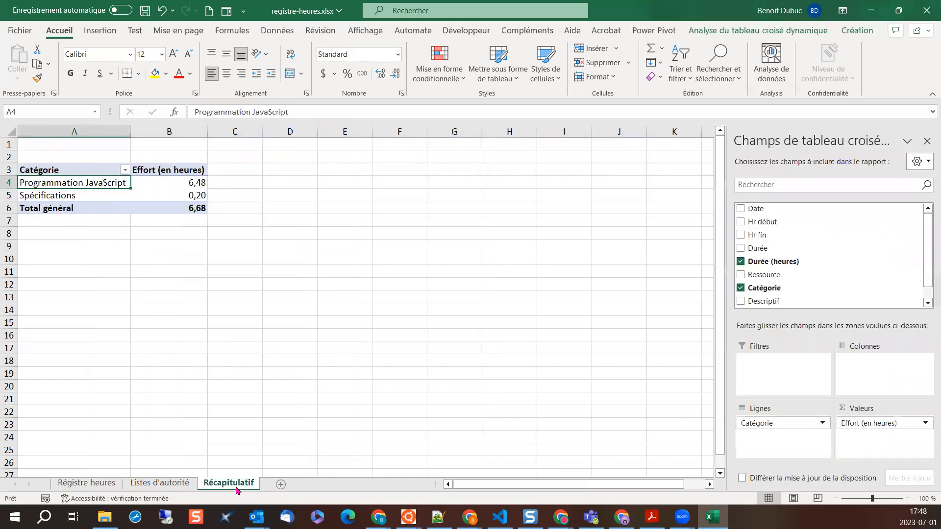
{"action": "left_click", "coordinate": [158, 183]}
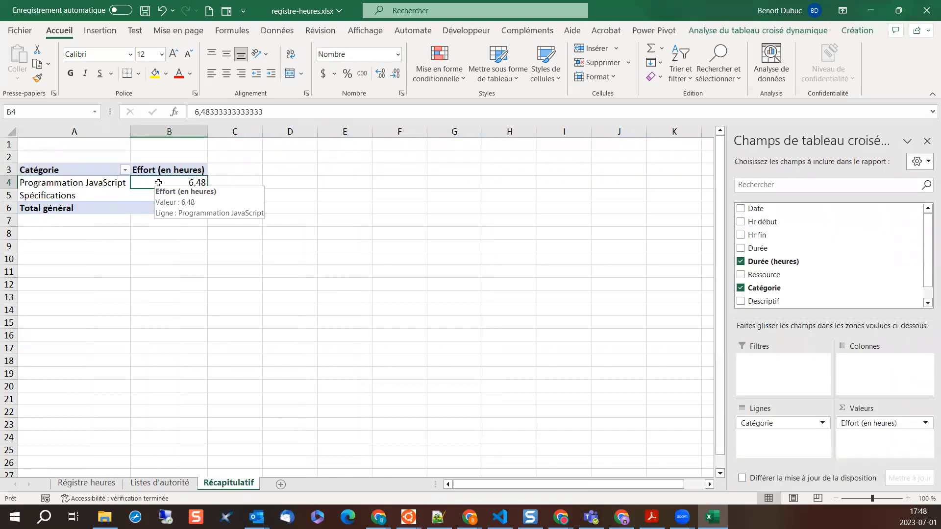
{"action": "left_click", "coordinate": [788, 31]}
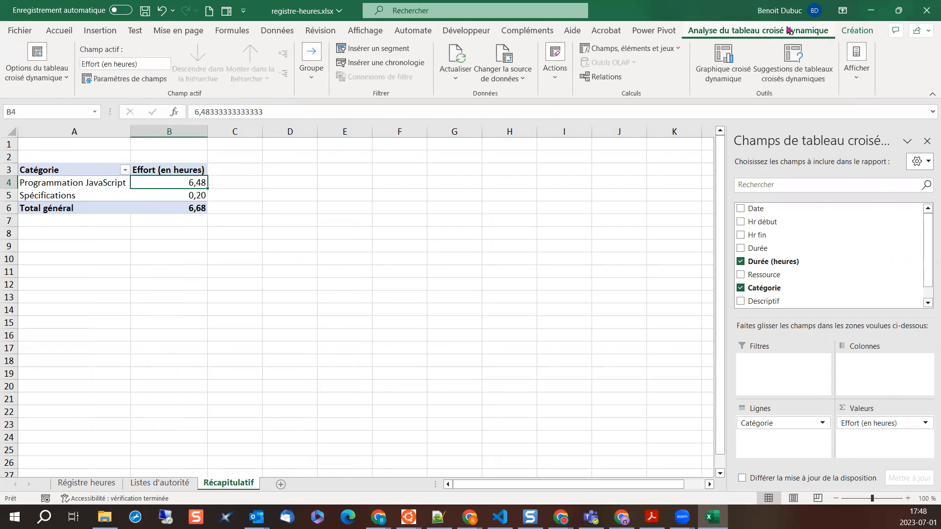
{"action": "left_click", "coordinate": [456, 56]}
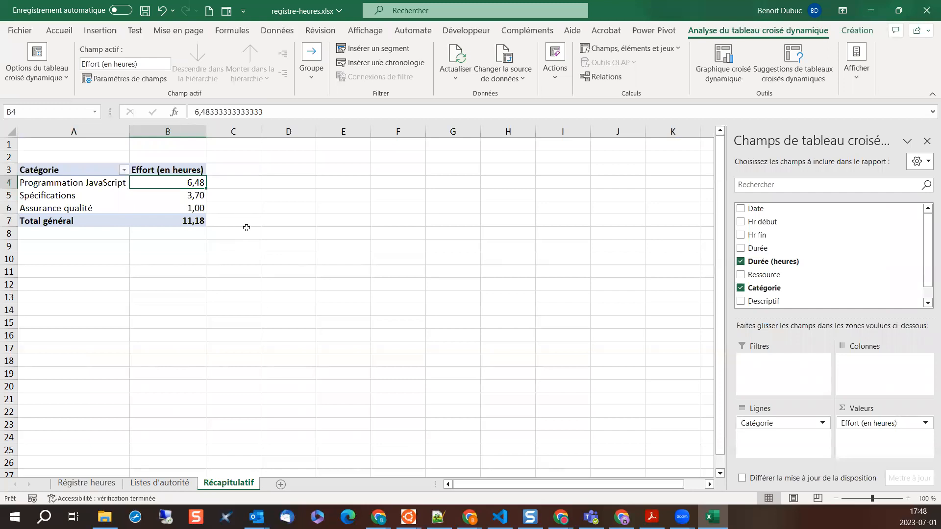
- Delete the two 2021 sample entries in rows 2 and 3 of the Régistre heures sheet
{"action": "left_click", "coordinate": [91, 485]}
{"action": "left_click_drag", "start_coordinate": [8, 157], "coordinate": [9, 169]}
{"action": "right_click", "coordinate": [9, 168]}
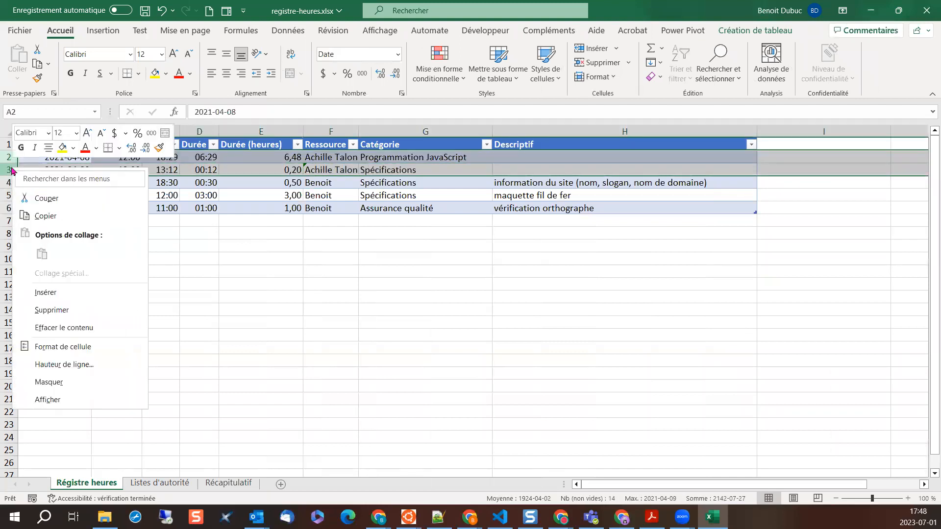
{"action": "left_click", "coordinate": [39, 313]}
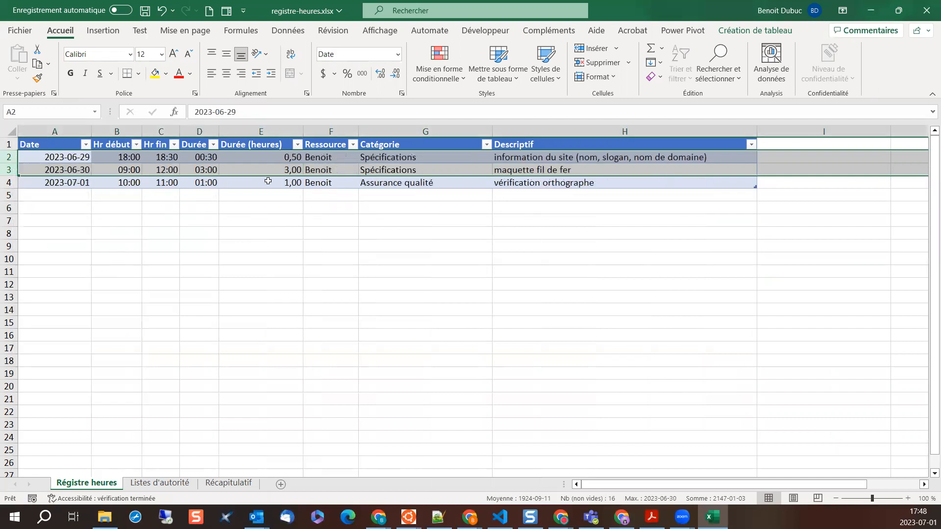
- Add a register entry in row 5 dated 2023-07-15, starting at 09:00 and ending at 12:00
{"action": "left_click", "coordinate": [58, 194]}
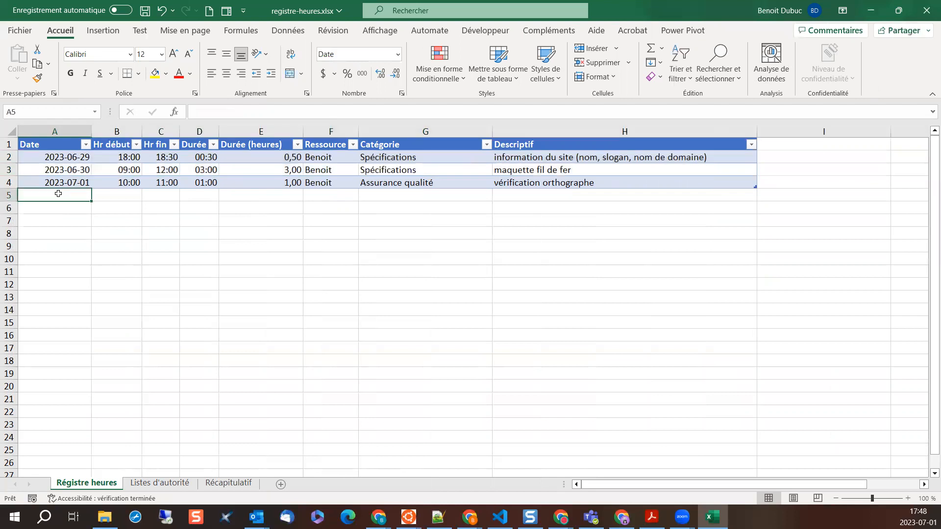
{"action": "type", "text": "2023-07-"}
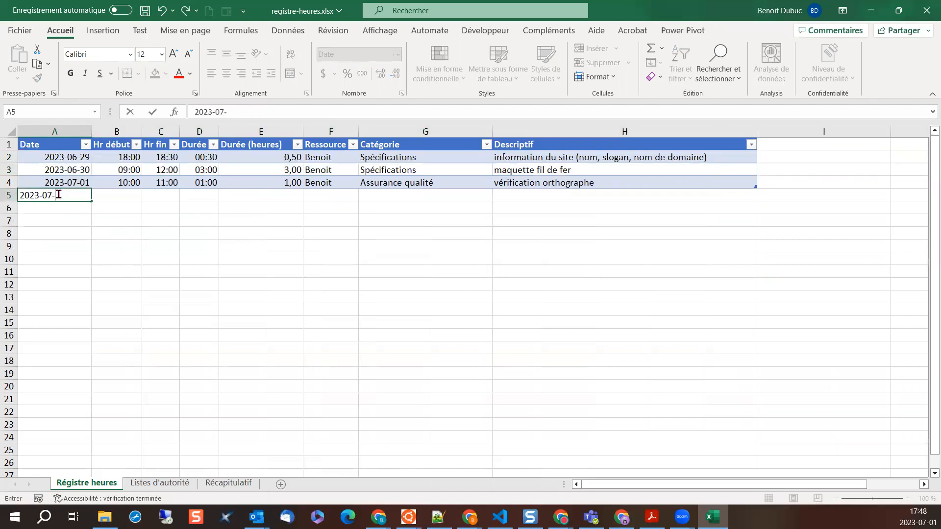
{"action": "type", "text": "2"}
{"action": "key", "text": "BackSpace"}
{"action": "type", "text": "15"}
{"action": "key", "text": "Tab"}
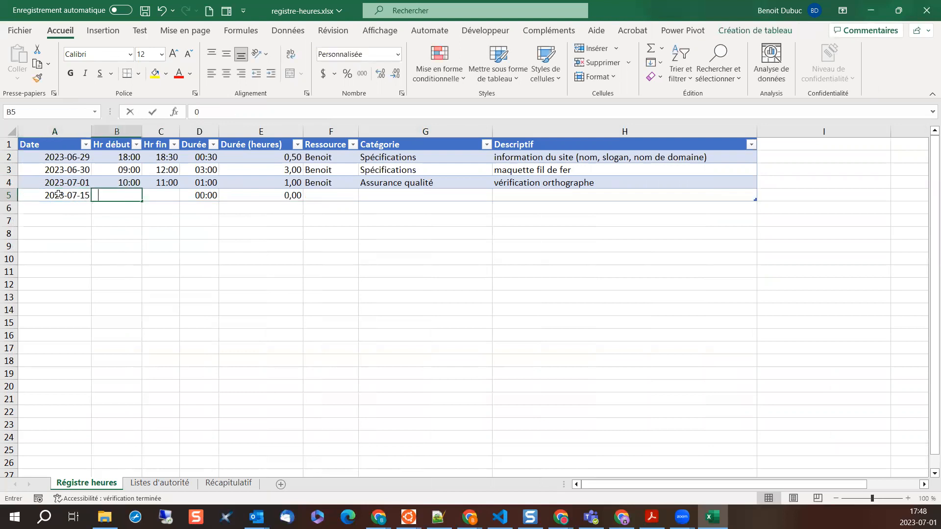
{"action": "type", "text": "09:00"}
{"action": "key", "text": "Tab"}
{"action": "type", "text": "12:00"}
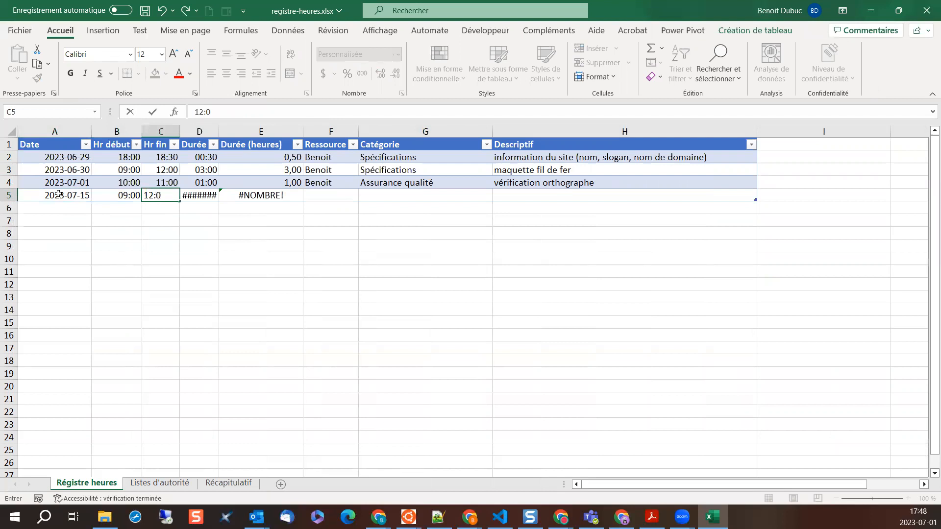
{"action": "key", "text": "Tab"}
- Enter the employee's first name as the row 5 resource and set the category to Développement HTML
{"action": "key", "text": "Tab"}
{"action": "key", "text": "Tab"}
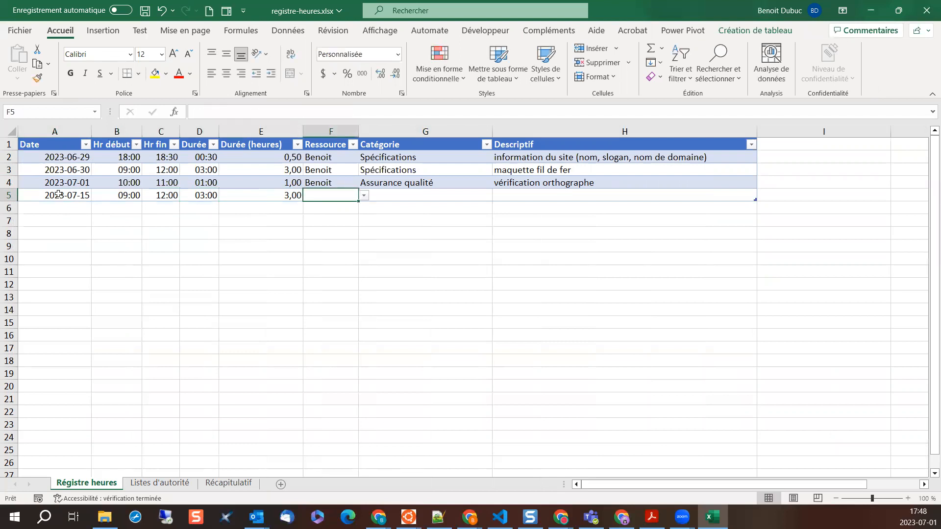
{"action": "key", "text": "alt+Down"}
{"action": "type", "text": "Benoit"}
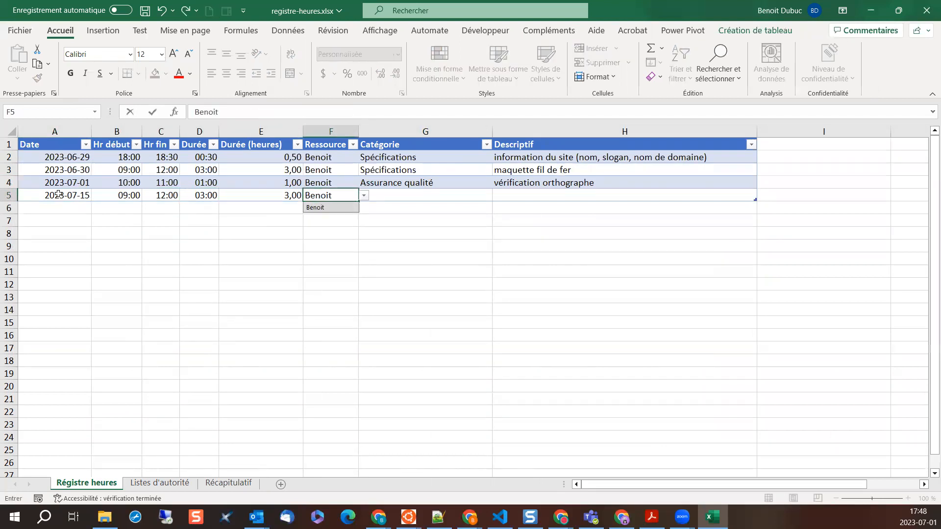
{"action": "key", "text": "Tab"}
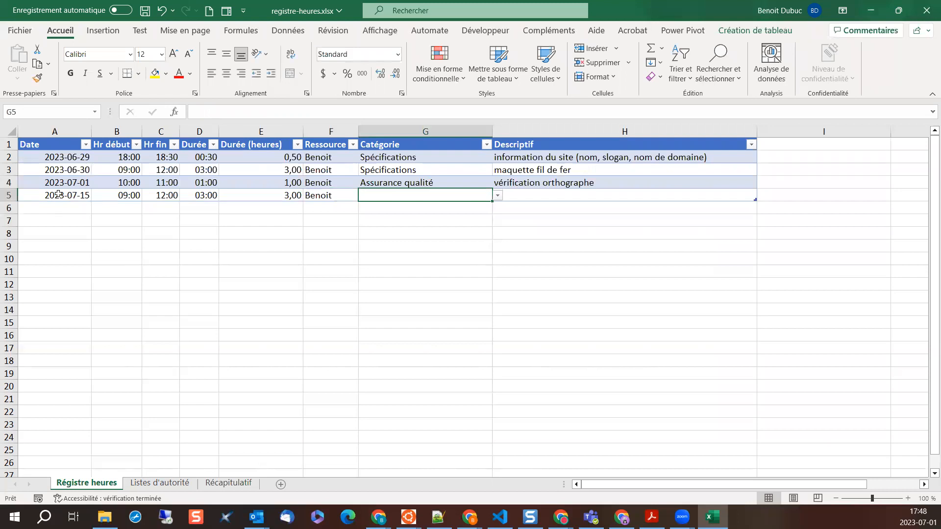
{"action": "type", "text": "H"}
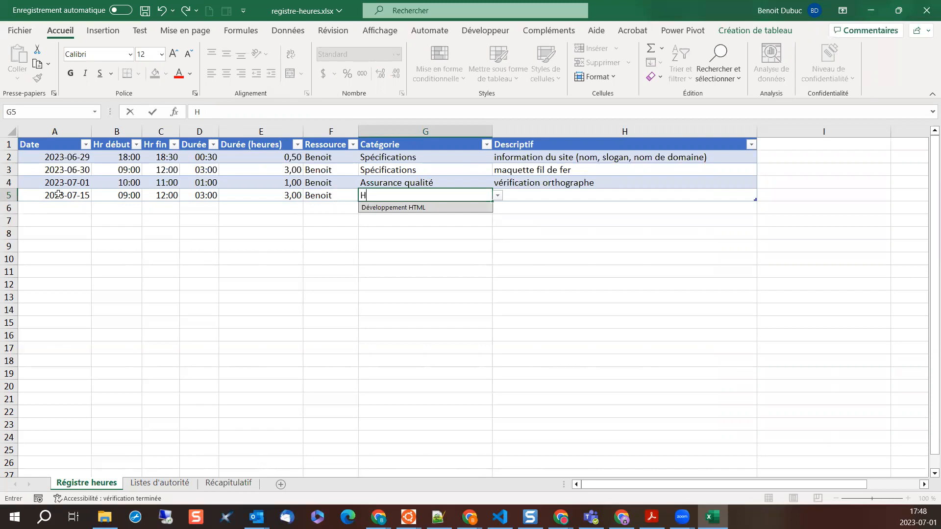
{"action": "key", "text": "Tab"}
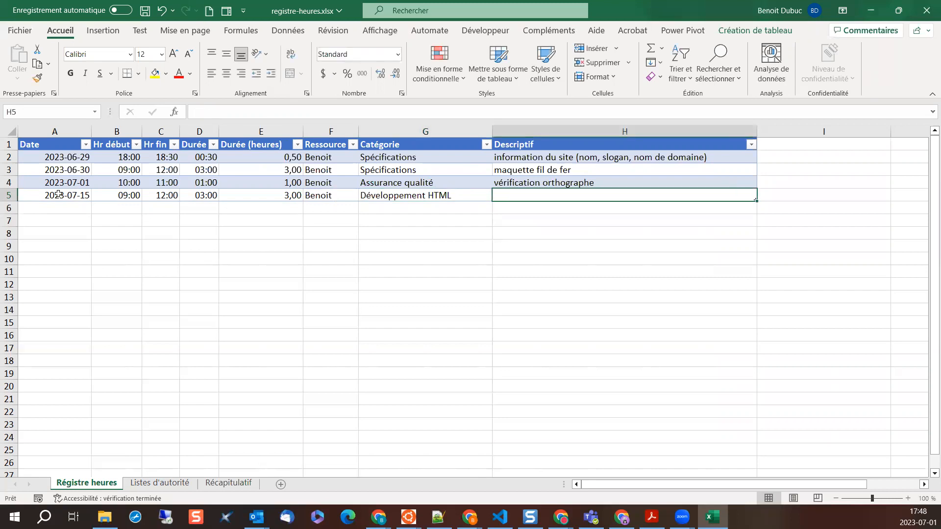
- Enter "construction page principale" as the description of the row 5 entry
{"action": "type", "text": "cosntru"}
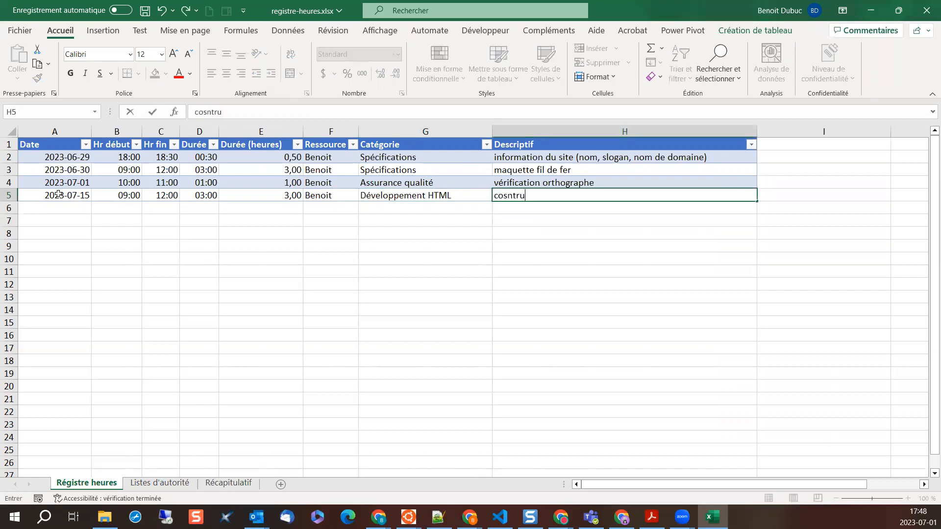
{"action": "key", "text": "BackSpace"}
{"action": "key", "text": "BackSpace"}
{"action": "key", "text": "BackSpace"}
{"action": "key", "text": "BackSpace"}
{"action": "key", "text": "BackSpace"}
{"action": "type", "text": "nstructio"}
{"action": "key", "text": "BackSpace"}
{"action": "type", "text": "tion page principale"}
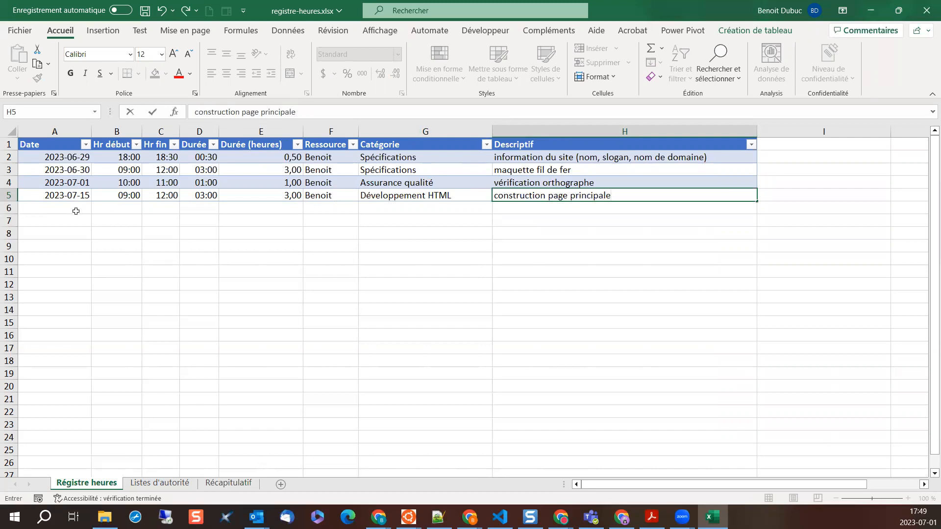
- Add a register entry in row 6 dated 2023-07-16, starting at 18:00 and ending at 20:30
{"action": "left_click", "coordinate": [76, 212]}
{"action": "type", "text": "2023-"}
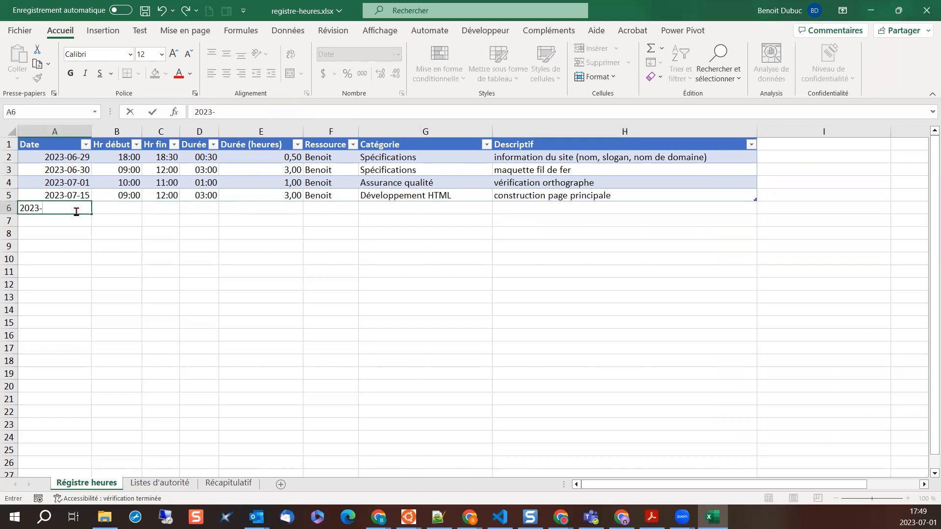
{"action": "type", "text": "07-16"}
{"action": "key", "text": "Tab"}
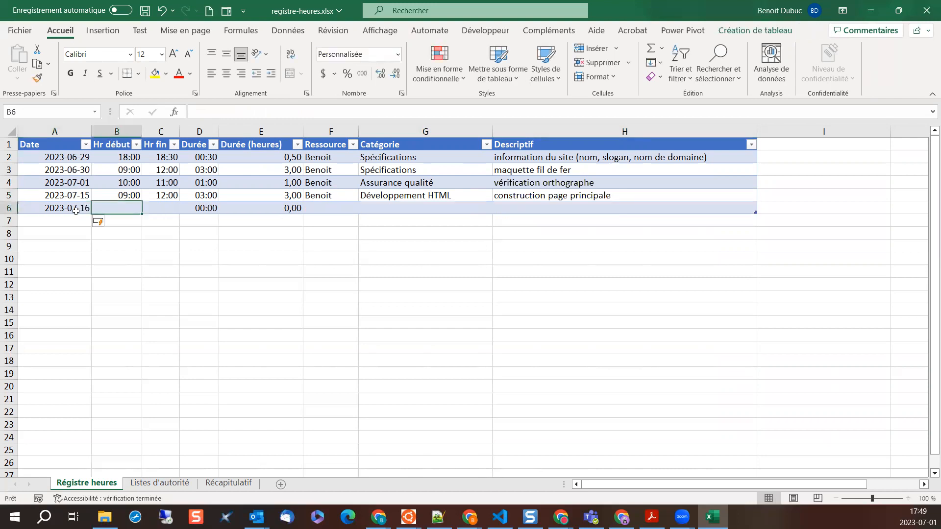
{"action": "type", "text": "18:00"}
{"action": "key", "text": "Tab"}
{"action": "type", "text": "12"}
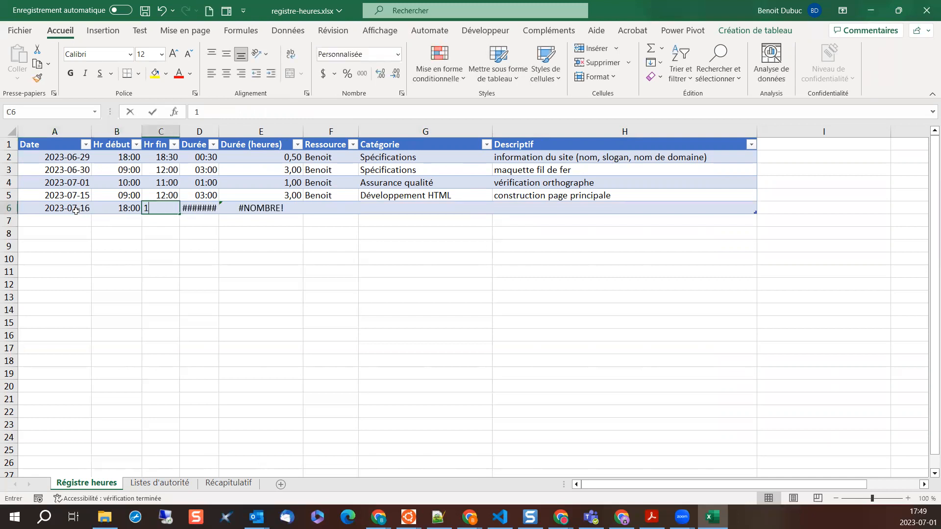
{"action": "key", "text": "BackSpace"}
{"action": "key", "text": "BackSpace"}
{"action": "type", "text": "20:30"}
{"action": "key", "text": "Tab"}
- Enter the employee's first name as the resource of the 2023-07-16 entry and set its category to Assurance qualité
{"action": "key", "text": "Tab"}
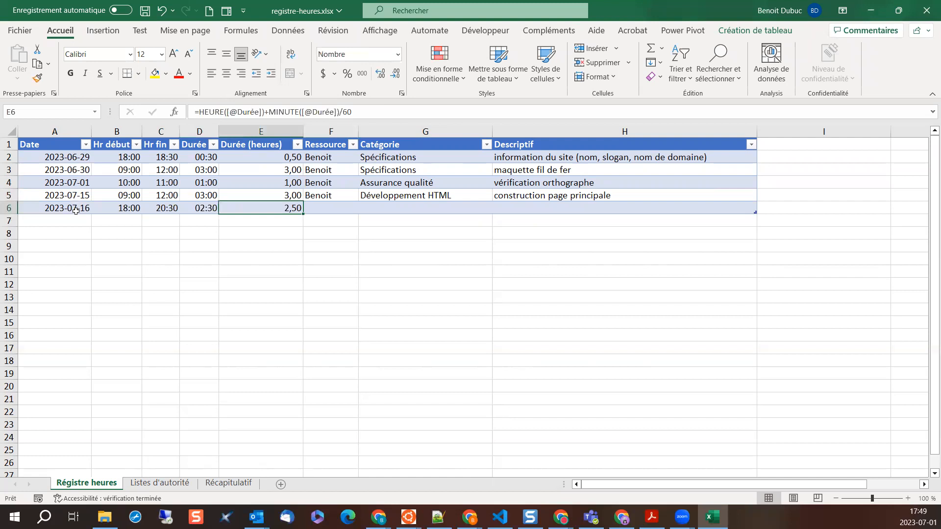
{"action": "key", "text": "Tab"}
{"action": "type", "text": "Benoit"}
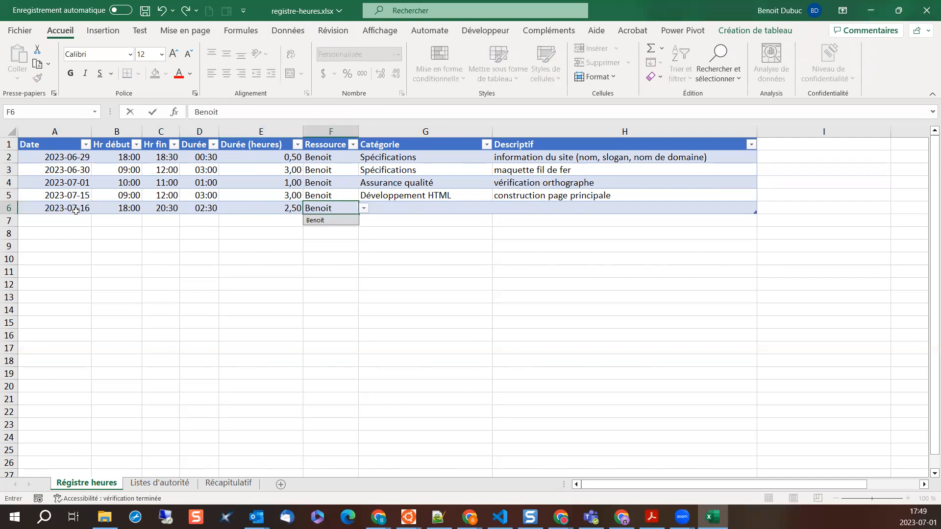
{"action": "key", "text": "Tab"}
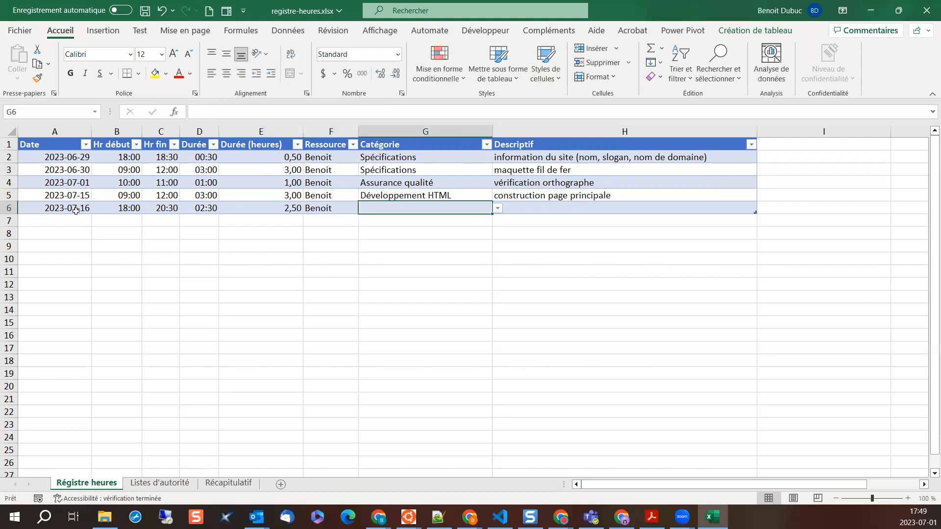
{"action": "type", "text": "As"}
{"action": "key", "text": "Tab"}
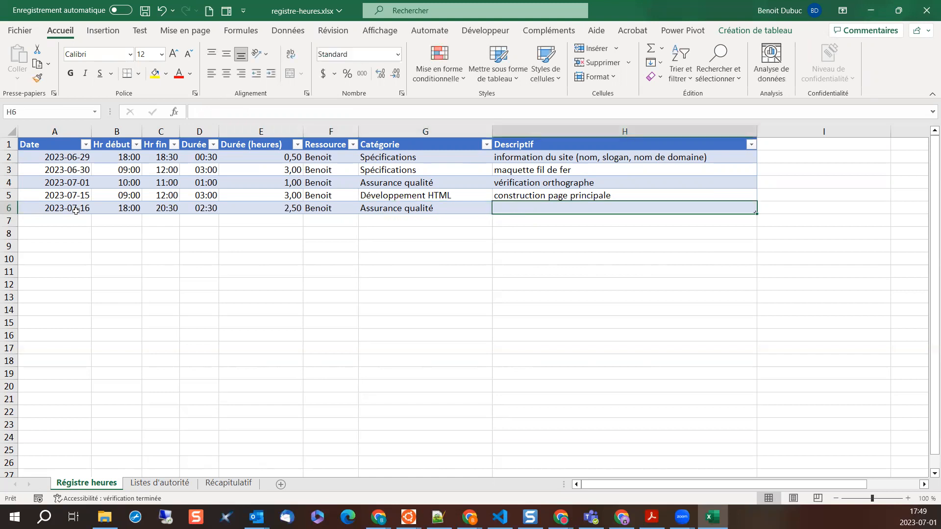
- Enter "validation du validator.w3.org" as the description of the row 6 entry
{"action": "type", "text": "vali"}
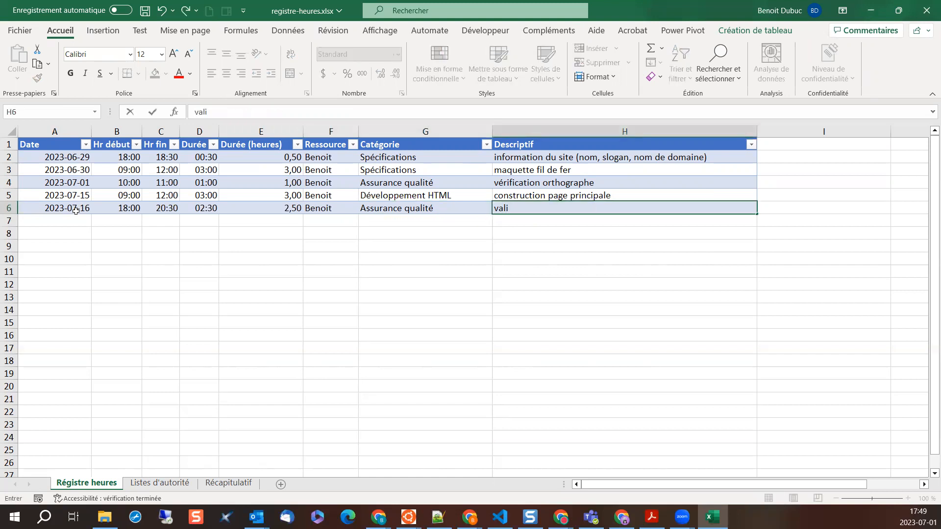
{"action": "type", "text": "dation du validato"}
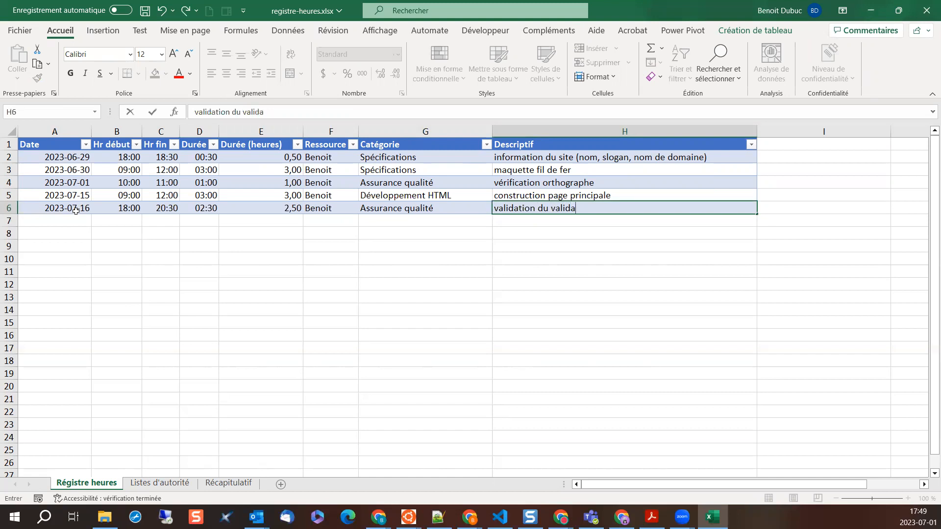
{"action": "type", "text": "w3.o"}
{"action": "type", "text": "r"}
{"action": "key", "text": "BackSpace"}
{"action": "type", "text": "org"}
{"action": "key", "text": "Return"}
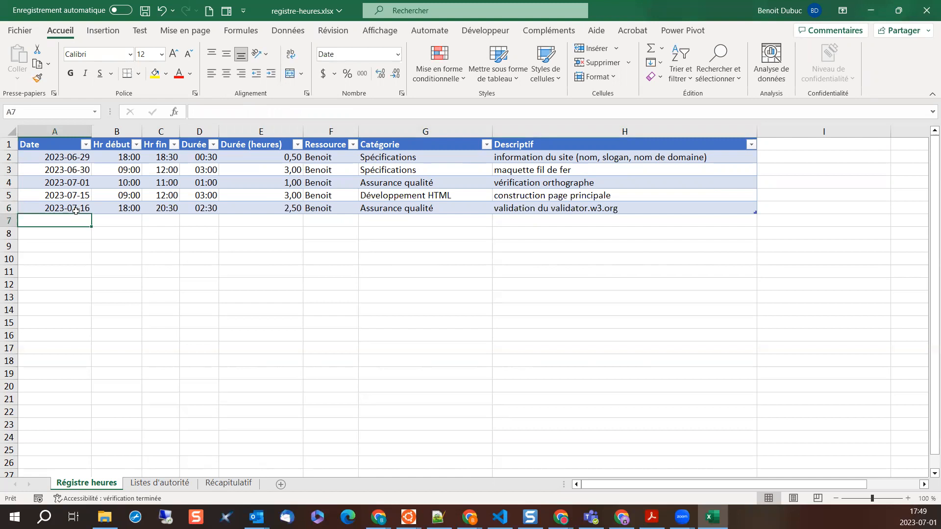
- Add a register entry in row 7 dated 2023-07-18, starting at 10:00 and ending at 11:30
{"action": "type", "text": "2023"}
{"action": "key", "text": "BackSpace"}
{"action": "type", "text": "23-07-20"}
{"action": "key", "text": "BackSpace"}
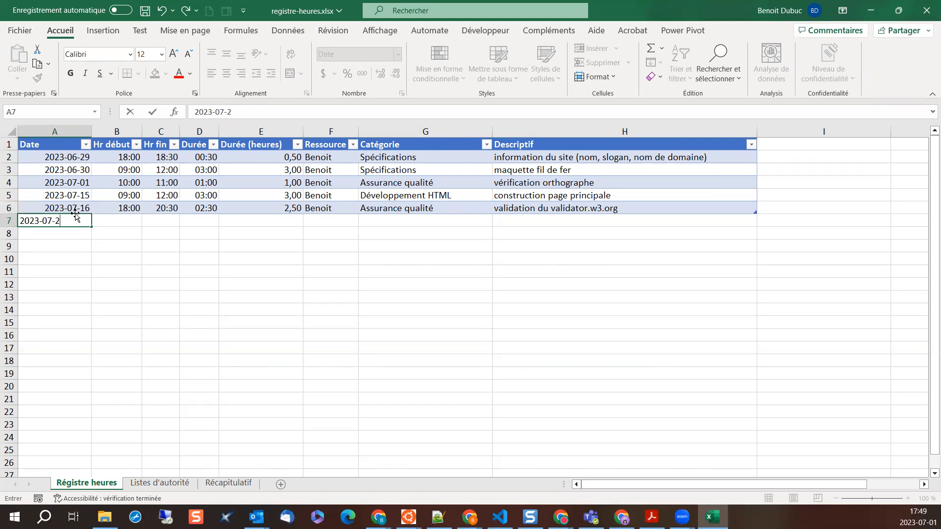
{"action": "key", "text": "BackSpace"}
{"action": "type", "text": "18"}
{"action": "key", "text": "Tab"}
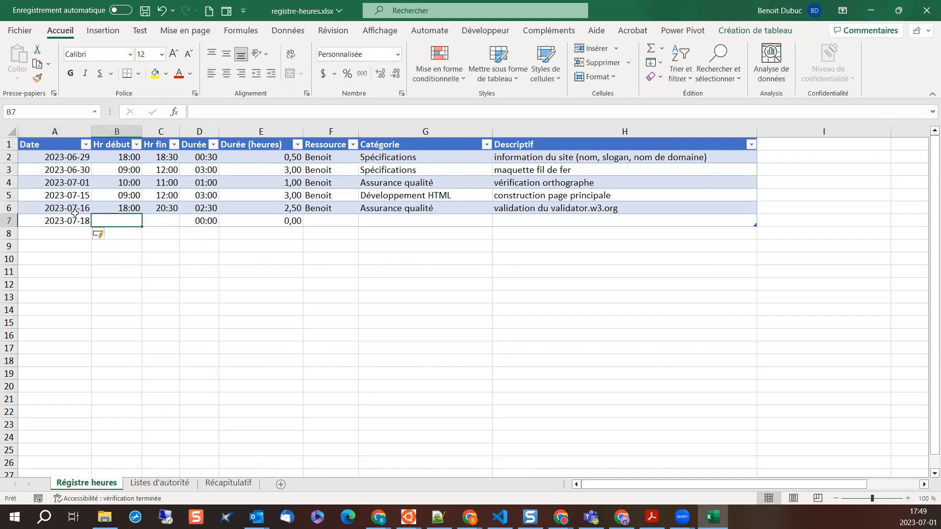
{"action": "type", "text": "10:00"}
{"action": "key", "text": "Tab"}
{"action": "type", "text": "11:30"}
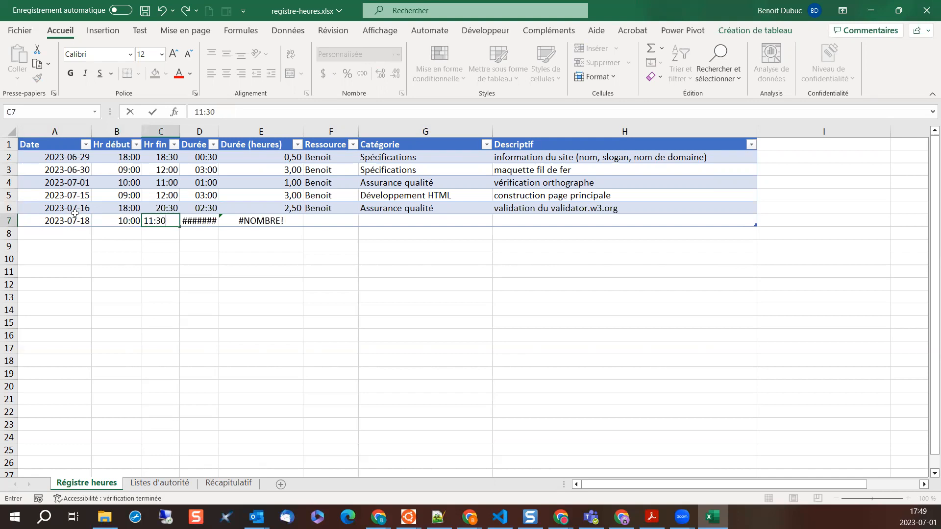
{"action": "key", "text": "Tab"}
- Enter the employee's first name as the row 7 resource and set the category to Mise en ligne et déploiements
{"action": "key", "text": "Tab"}
{"action": "key", "text": "Tab"}
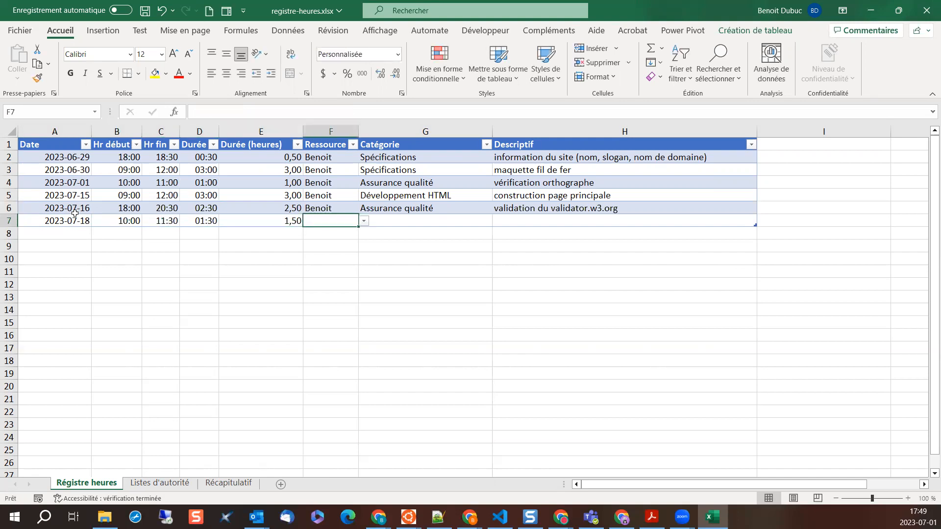
{"action": "type", "text": "Benoit"}
{"action": "key", "text": "Tab"}
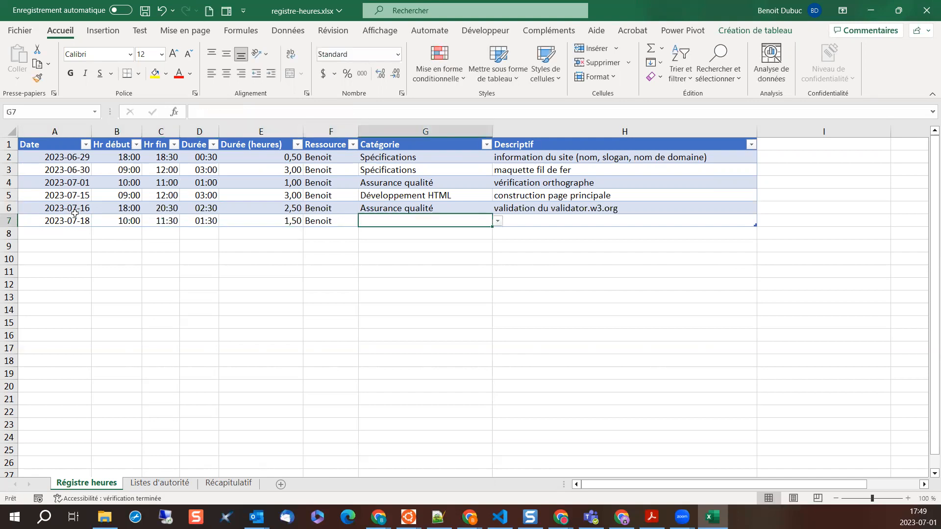
{"action": "type", "text": "Mi"}
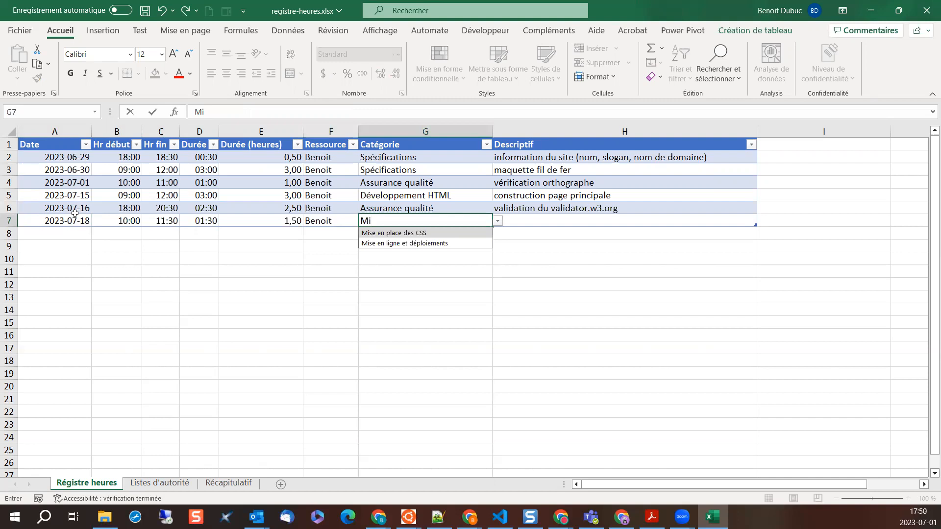
{"action": "key", "text": "Down"}
{"action": "key", "text": "Tab"}
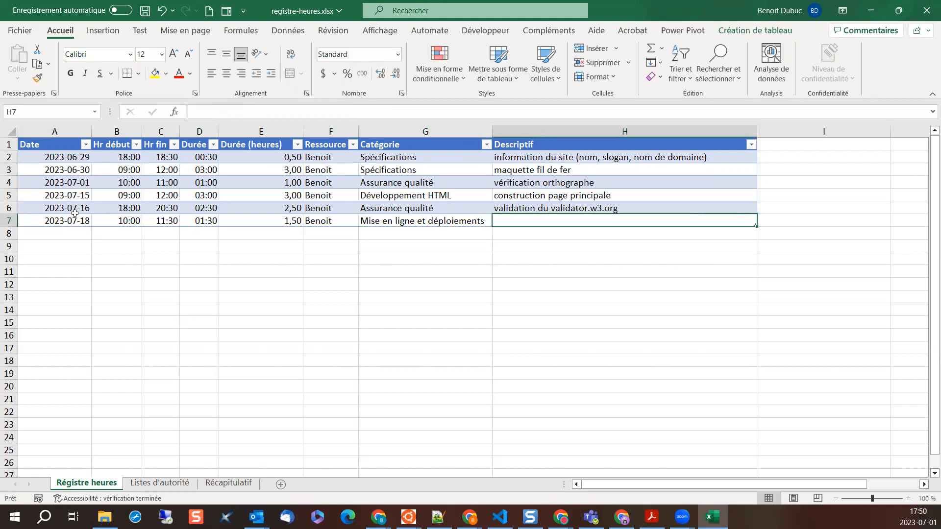
- Enter "mise sur le ftp" as the description of the row 7 entry
{"action": "type", "text": "mise du l"}
{"action": "key", "text": "BackSpace"}
{"action": "type", "text": "sur le ftp"}
{"action": "key", "text": "Return"}
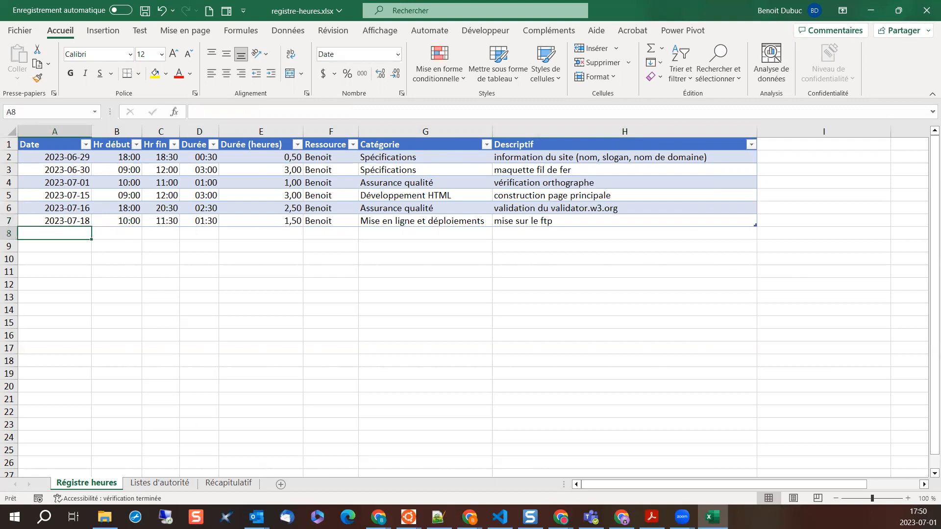
- Refresh the pivot table on the Récapitulatif sheet with the new register entries
{"action": "left_click", "coordinate": [229, 483]}
{"action": "left_click", "coordinate": [95, 190]}
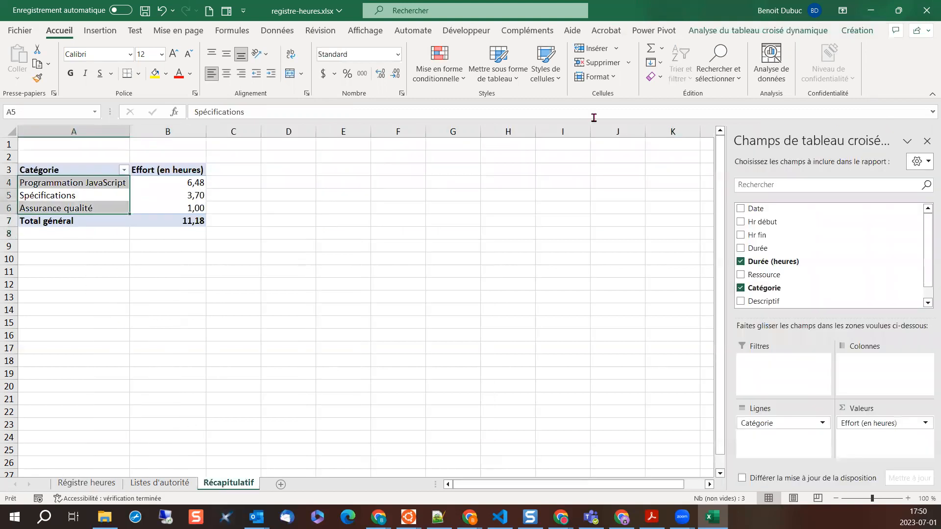
{"action": "left_click", "coordinate": [693, 30]}
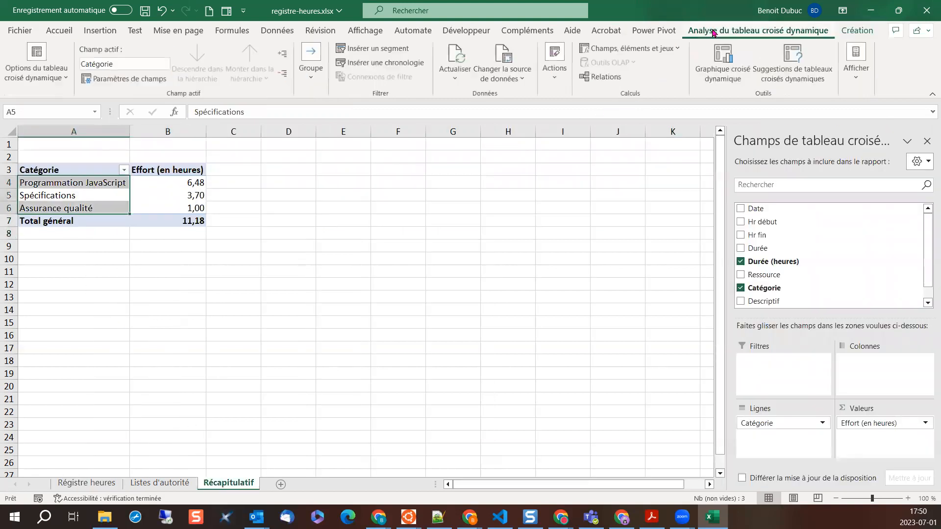
{"action": "left_click", "coordinate": [455, 57]}
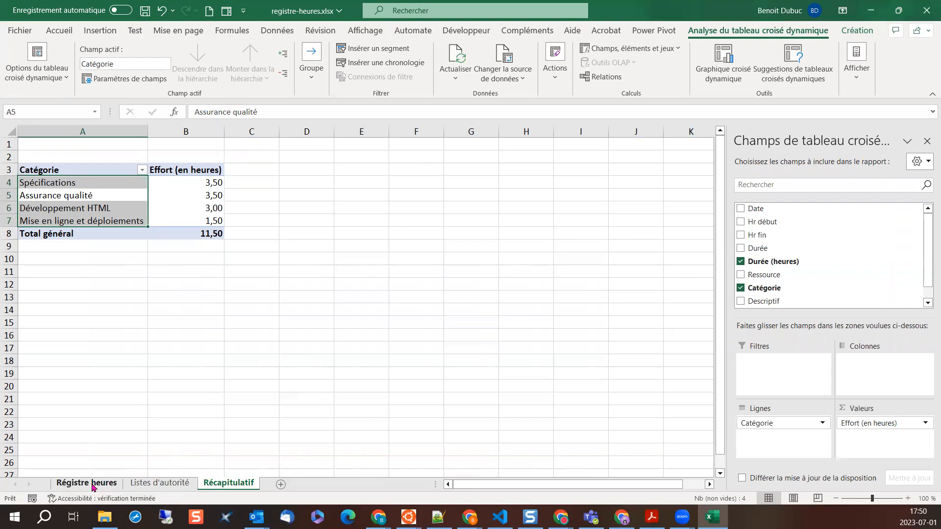
- Add a second employee's first name to the Employés list on the Listes d'autorité sheet
{"action": "left_click", "coordinate": [156, 484]}
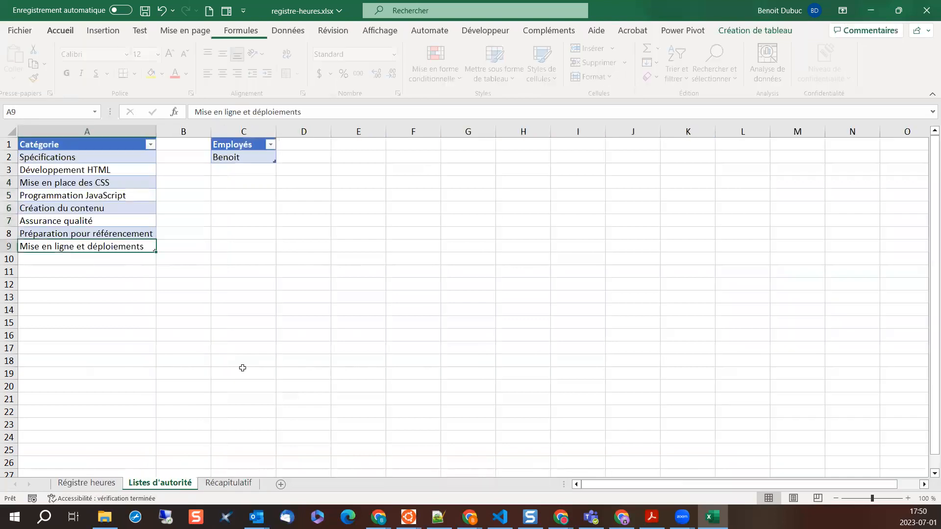
{"action": "left_click", "coordinate": [260, 172]}
{"action": "type", "text": "Juan"}
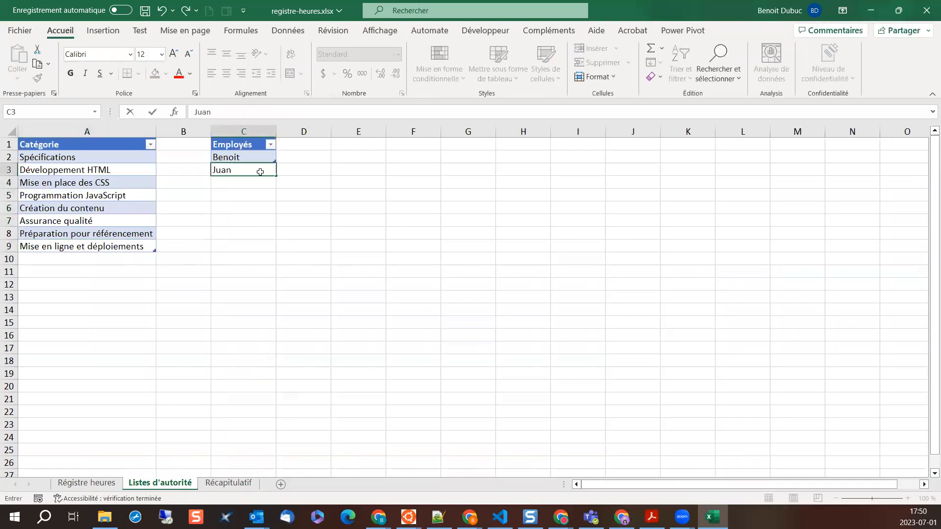
{"action": "key", "text": "Return"}
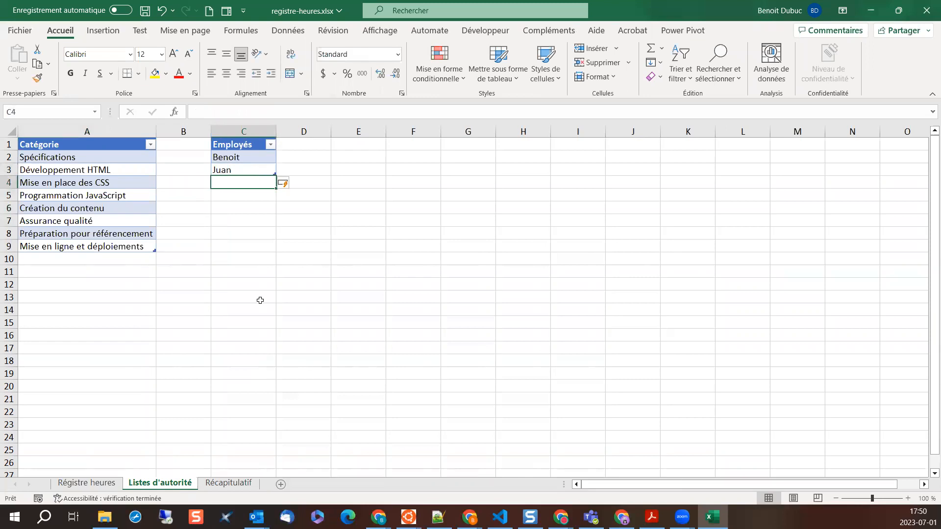
- Add an entry in row 8 of the Régistre heures sheet dated 2023-07-23, starting at 09:00 and ending at 12:00
{"action": "left_click", "coordinate": [86, 483]}
{"action": "type", "text": "2"}
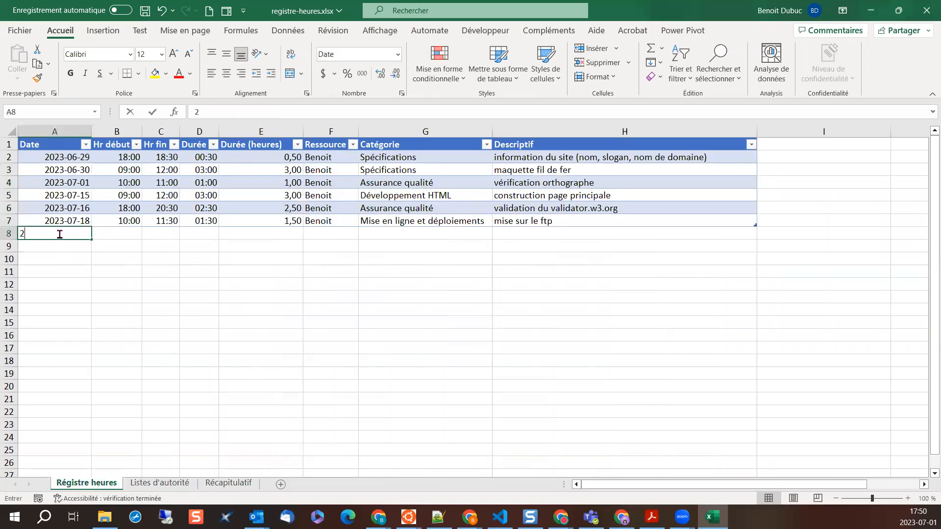
{"action": "type", "text": "023-07-23"}
{"action": "key", "text": "Tab"}
{"action": "type", "text": "09:00"}
{"action": "key", "text": "Tab"}
{"action": "type", "text": "12:00"}
{"action": "key", "text": "Tab"}
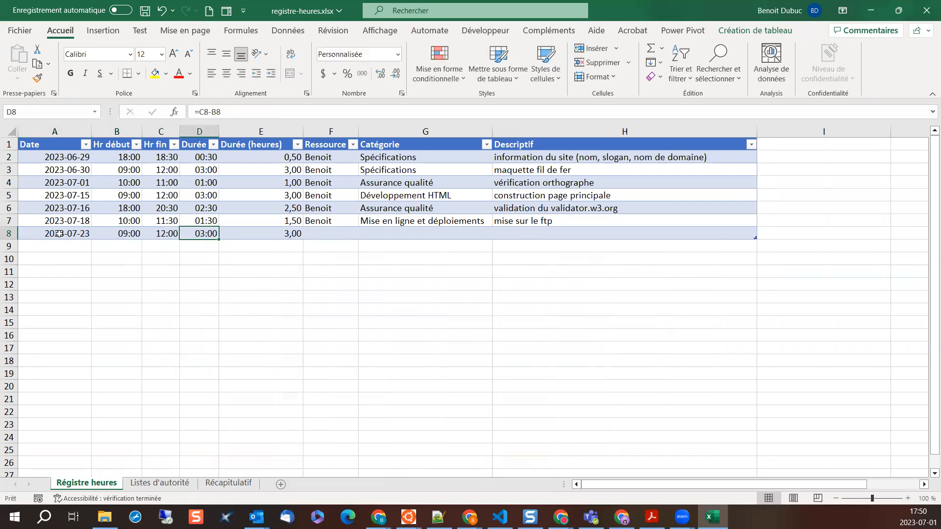
- Enter the second employee's first name as the row 8 resource and set the category to Mise en place des CSS
{"action": "key", "text": "Tab"}
{"action": "key", "text": "Tab"}
{"action": "type", "text": "Juan"}
{"action": "key", "text": "Tab"}
{"action": "type", "text": "C"}
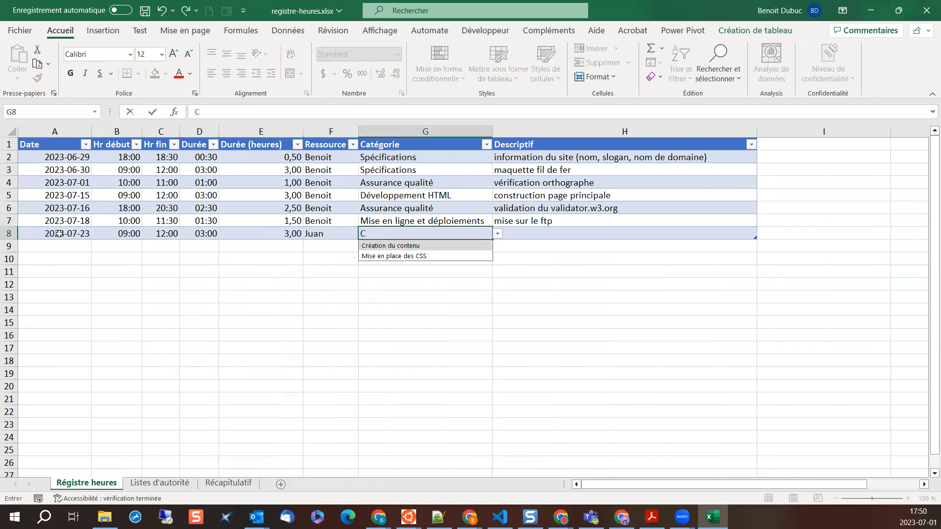
{"action": "type", "text": "S"}
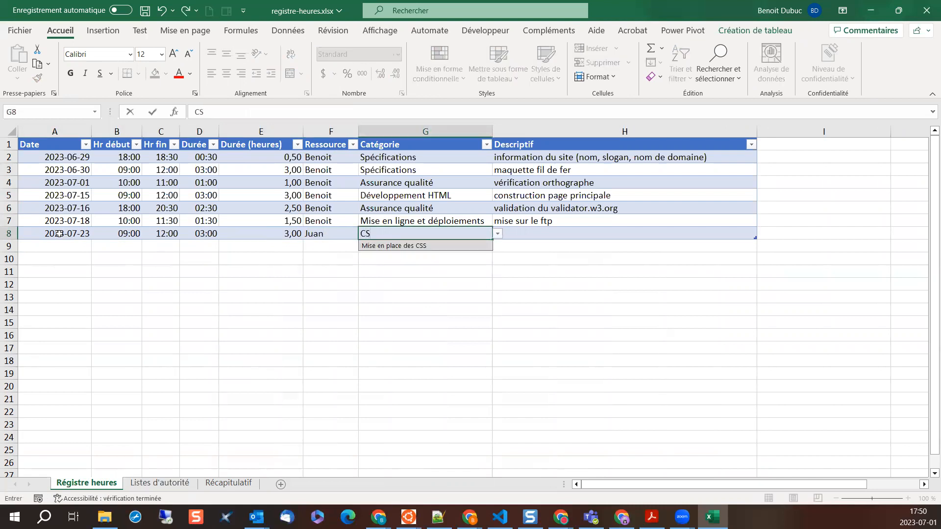
{"action": "key", "text": "Tab"}
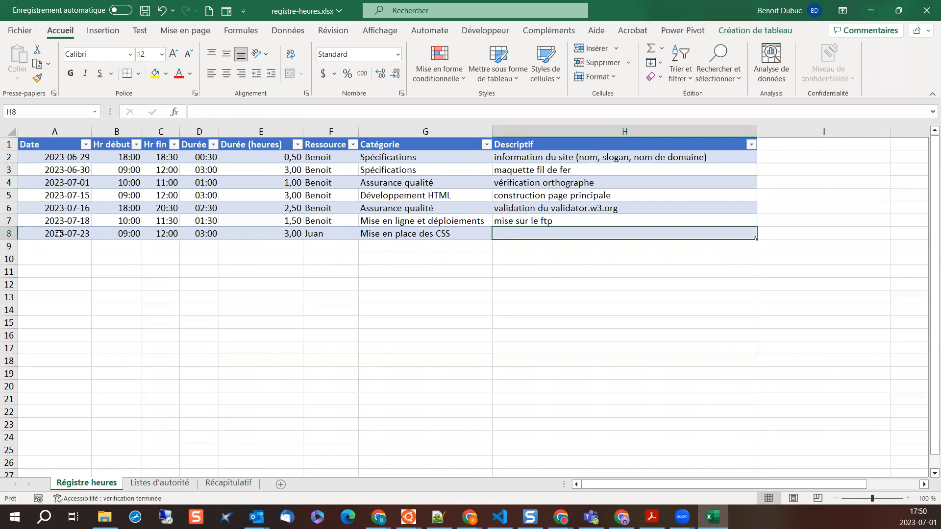
- Enter "début des travaux" as the description of the row 8 entry
{"action": "type", "text": "déb"}
{"action": "type", "text": "u"}
{"action": "key", "text": "BackSpace"}
{"action": "type", "text": "but des travaux"}
{"action": "key", "text": "Return"}
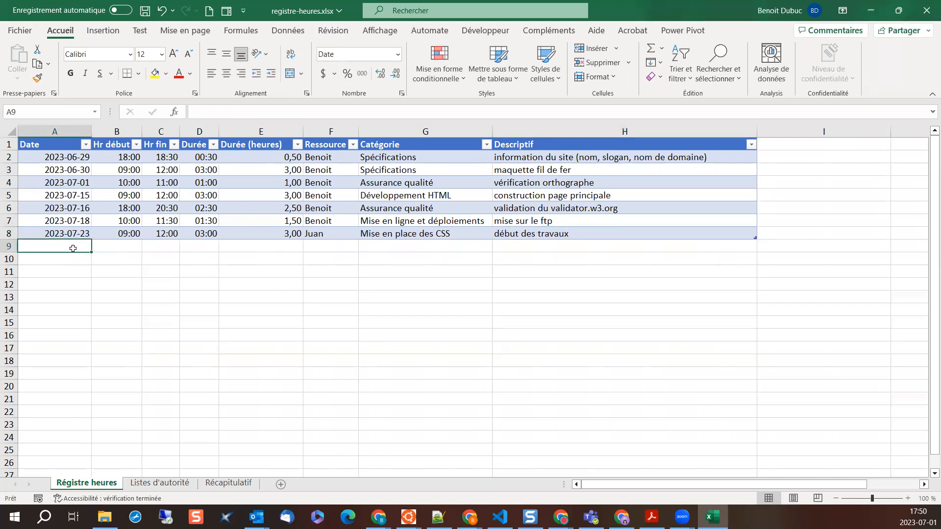
- Add a register entry in row 9 dated 2023-07-24, starting at 12:00 and ending at 14:00
{"action": "type", "text": "2023-0"}
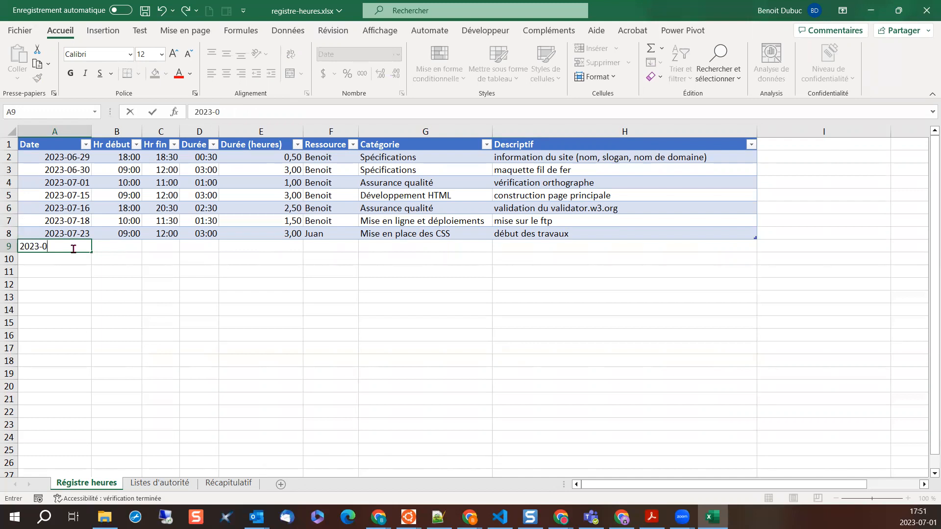
{"action": "type", "text": "7-2"}
{"action": "key", "text": "Tab"}
{"action": "type", "text": "12"}
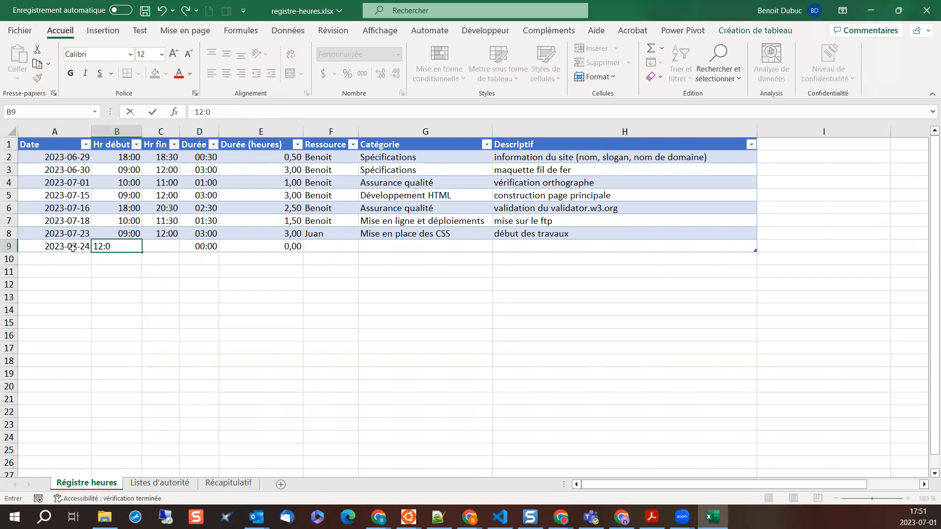
{"action": "key", "text": "Tab"}
{"action": "type", "text": "14:0"}
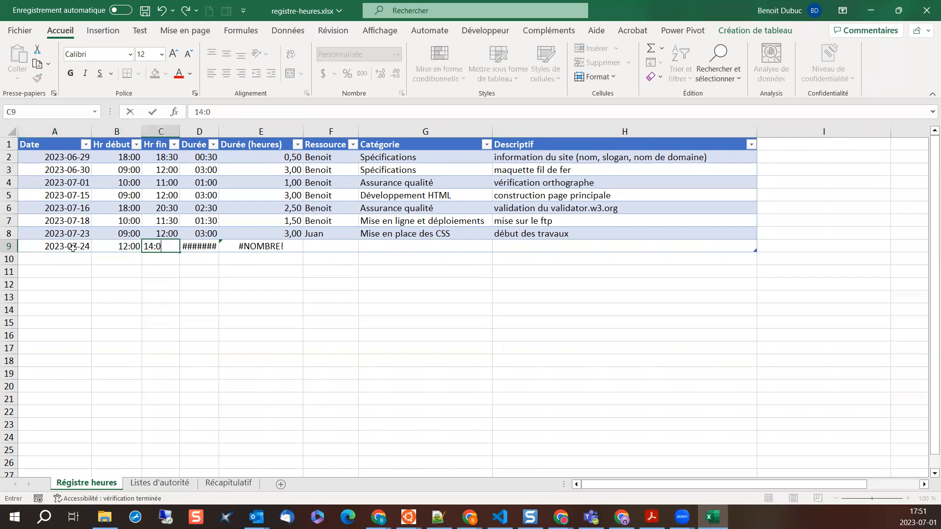
{"action": "key", "text": "Tab"}
- Assign the row 9 entry to the second employee and set its category to Mise en place des CSS
{"action": "key", "text": "Tab"}
{"action": "key", "text": "Tab"}
{"action": "type", "text": "J"}
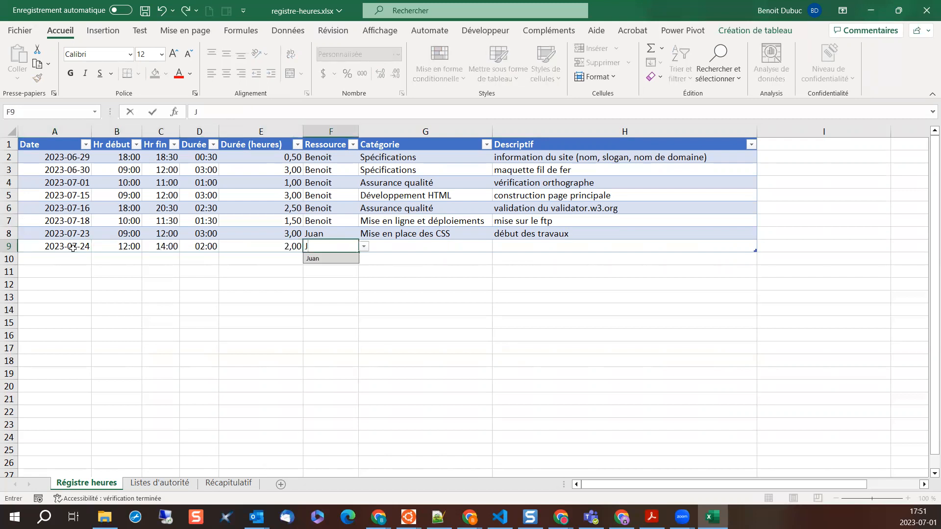
{"action": "key", "text": "Tab"}
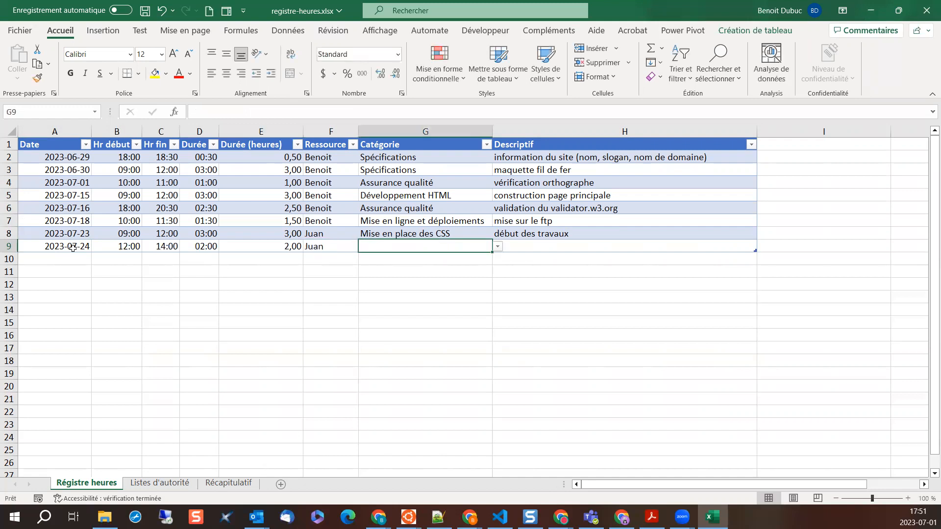
{"action": "type", "text": "M"}
{"action": "key", "text": "BackSpace"}
{"action": "type", "text": "C"}
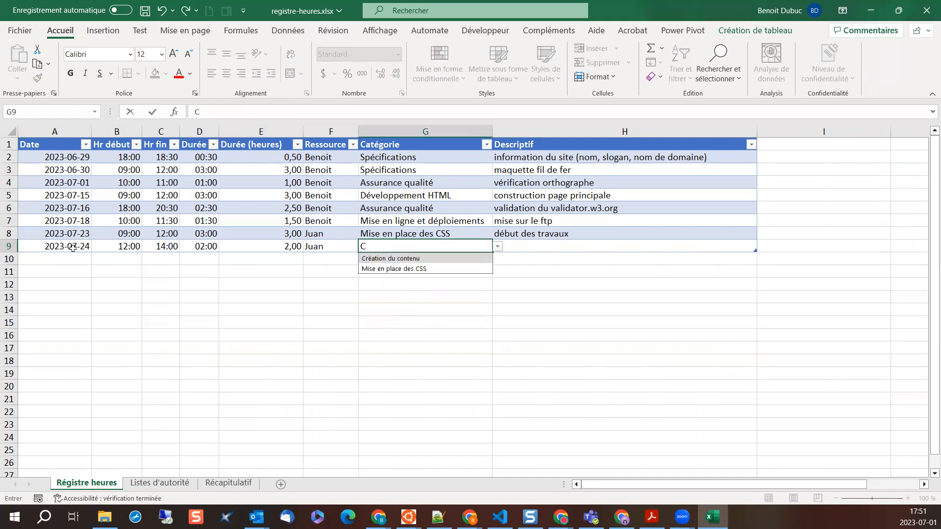
{"action": "key", "text": "Down"}
{"action": "key", "text": "Tab"}
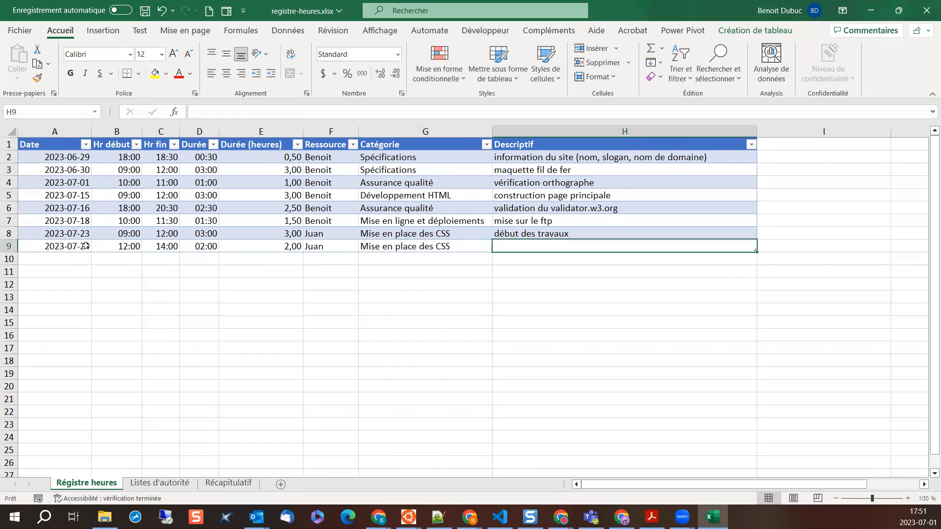
- Enter "css pour page principale" as the description of the row 9 entry
{"action": "type", "text": "pa"}
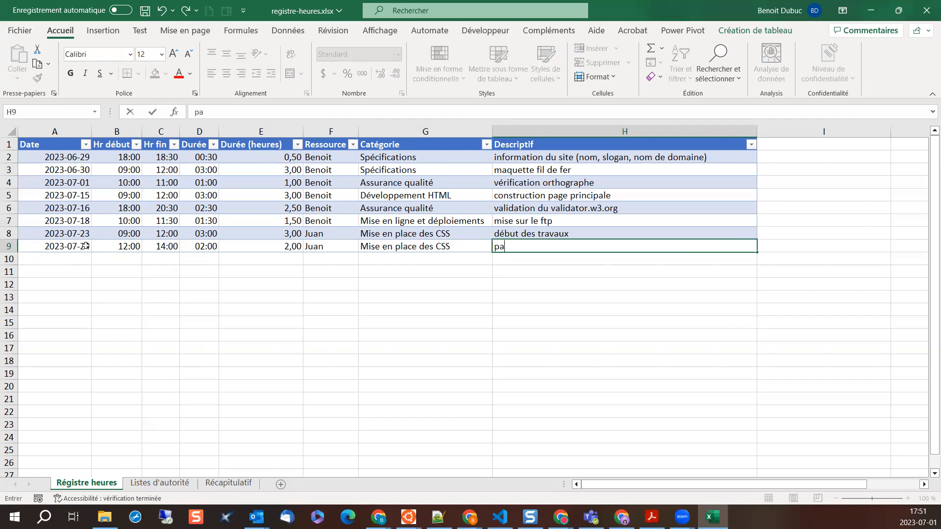
{"action": "type", "text": "ge"}
{"action": "key", "text": "BackSpace"}
{"action": "key", "text": "BackSpace"}
{"action": "key", "text": "BackSpace"}
{"action": "key", "text": "BackSpace"}
{"action": "type", "text": "css"}
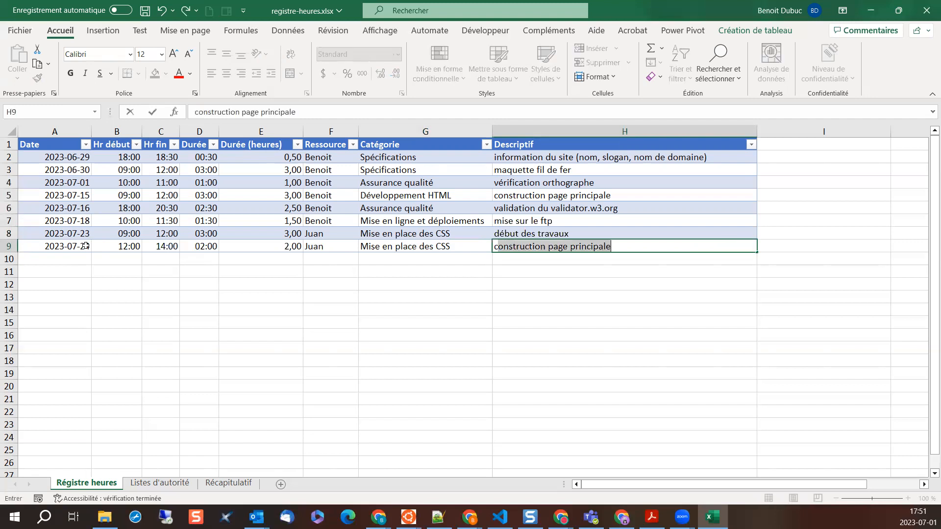
{"action": "type", "text": " pour page"}
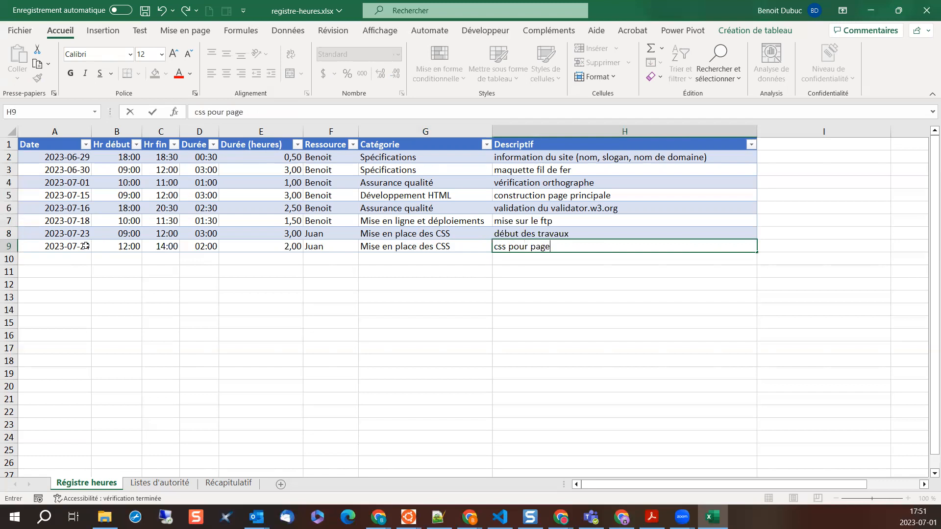
{"action": "type", "text": " principale"}
{"action": "left_click", "coordinate": [86, 245]}
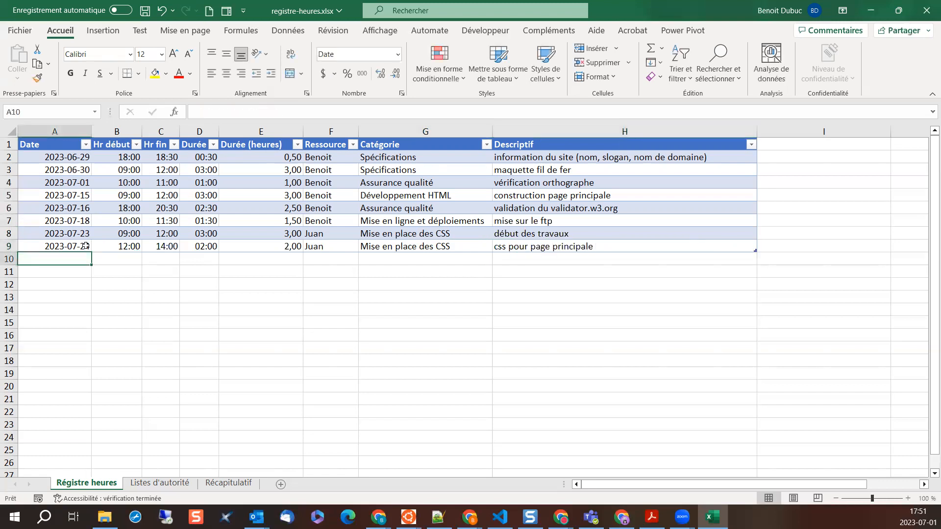
- Refresh the Récapitulatif pivot table to include the second employee's entries
{"action": "left_click", "coordinate": [200, 187]}
{"action": "left_click", "coordinate": [229, 483]}
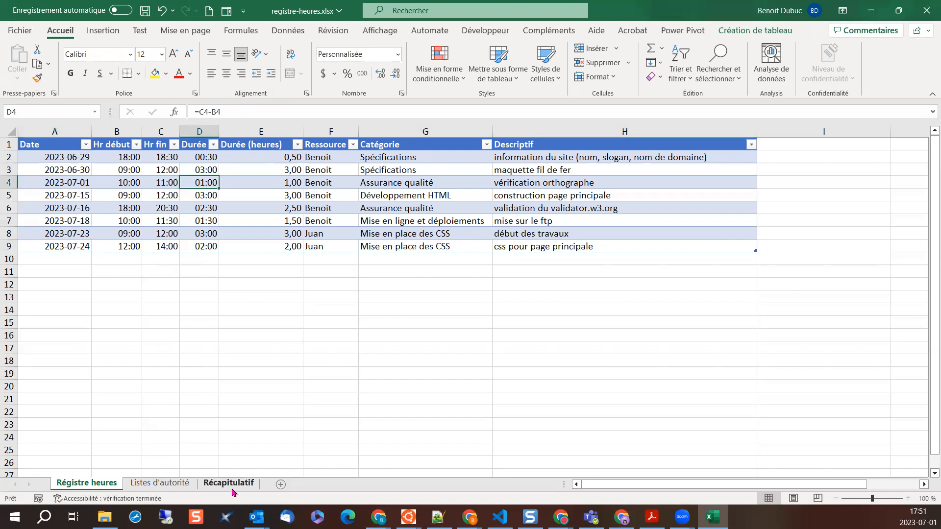
{"action": "left_click", "coordinate": [196, 224]}
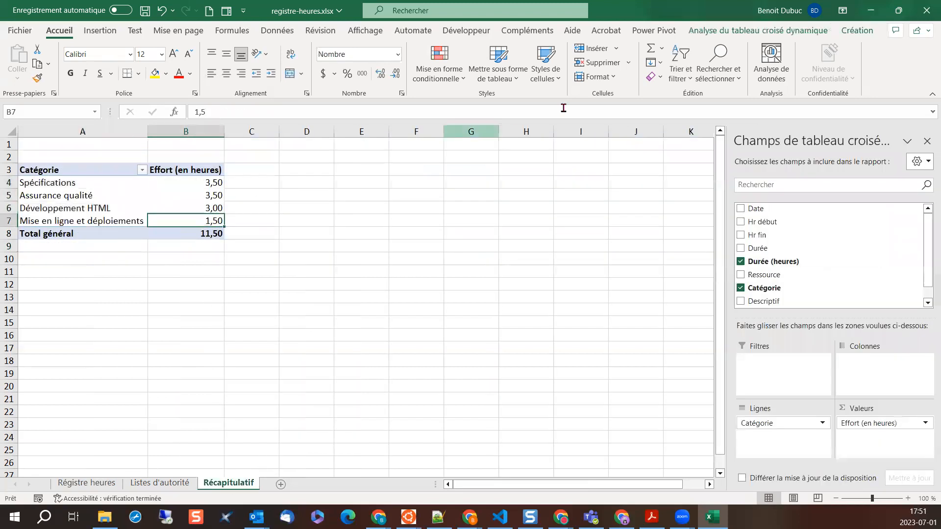
{"action": "left_click", "coordinate": [742, 31]}
{"action": "left_click", "coordinate": [455, 58]}
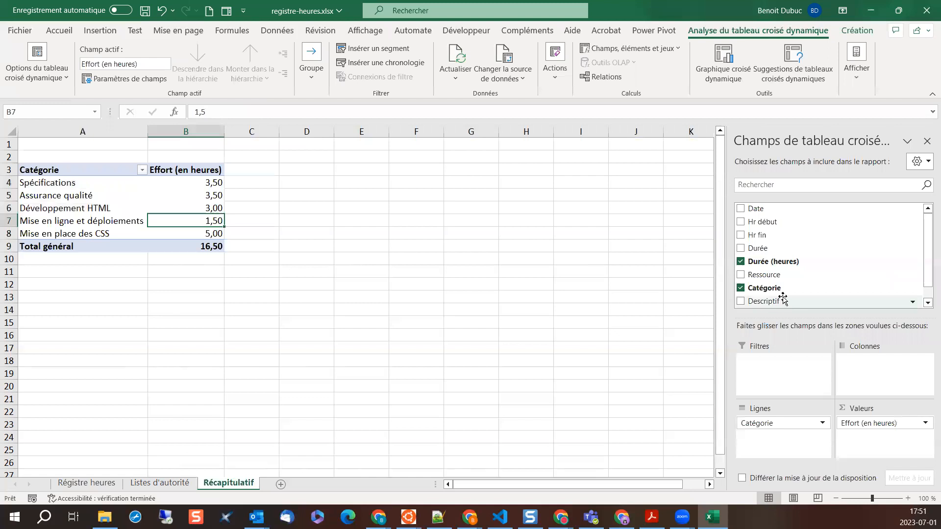
- Break the pivot table's effort down by Catégorie, with Ressource nested beneath each category in the rows
{"action": "mouse_move", "coordinate": [771, 274]}
{"action": "left_mouse_down"}
{"action": "mouse_move", "coordinate": [766, 436]}
{"action": "mouse_move", "coordinate": [762, 290]}
{"action": "left_mouse_up"}
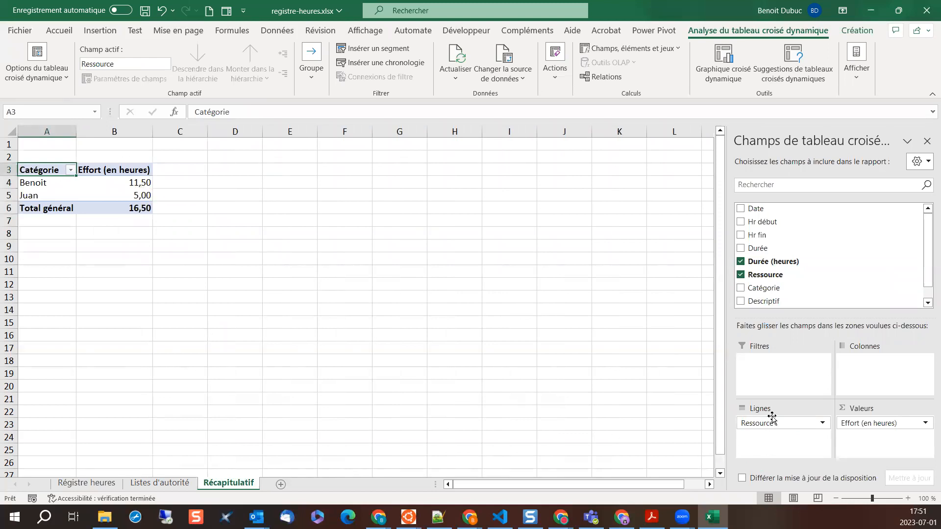
{"action": "left_click_drag", "start_coordinate": [773, 289], "coordinate": [779, 425]}
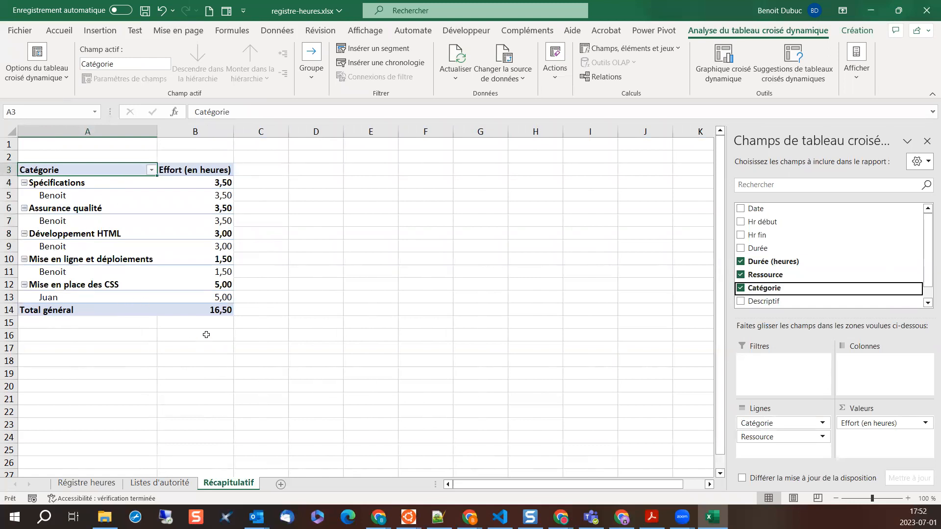
- Add an entry in row 10 of the Régistre heures sheet dated 2023-07-25, starting at 09:00 and ending at 12:00
{"action": "left_click", "coordinate": [98, 484]}
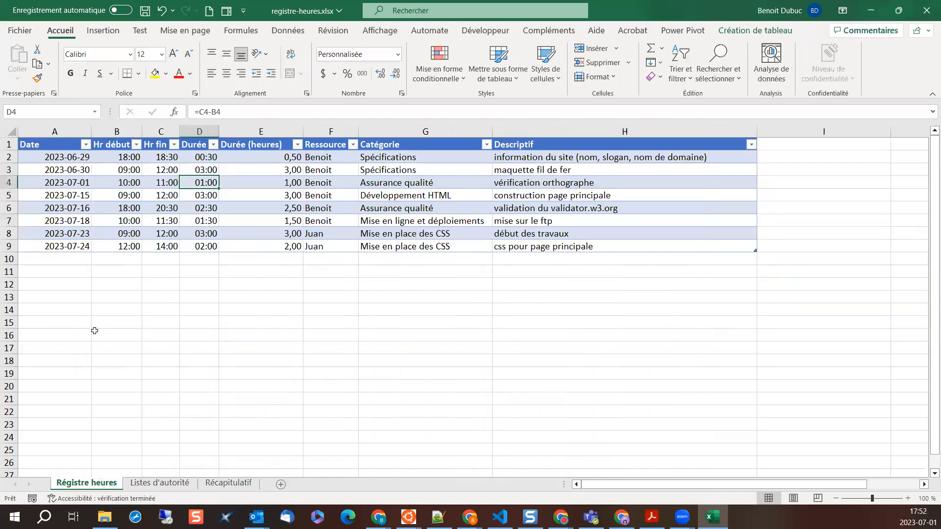
{"action": "type", "text": "20"}
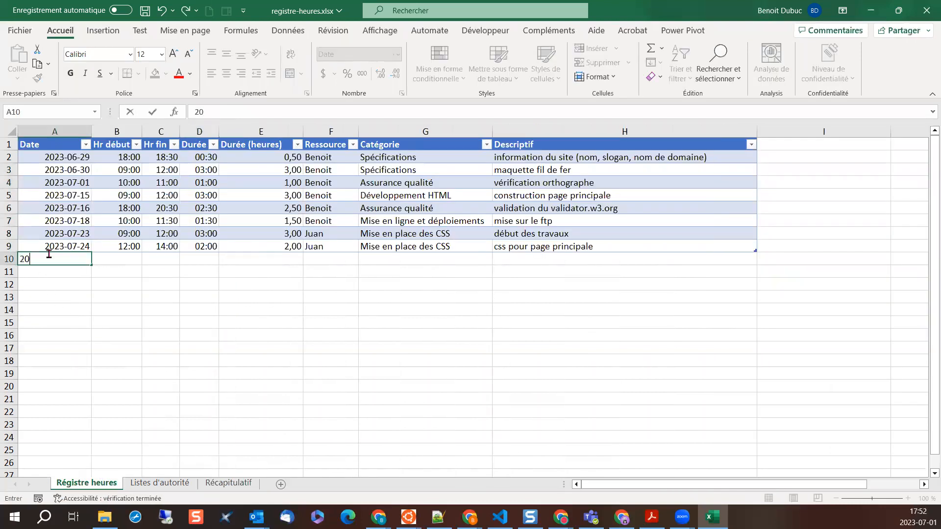
{"action": "type", "text": "23-07-25"}
{"action": "key", "text": "Tab"}
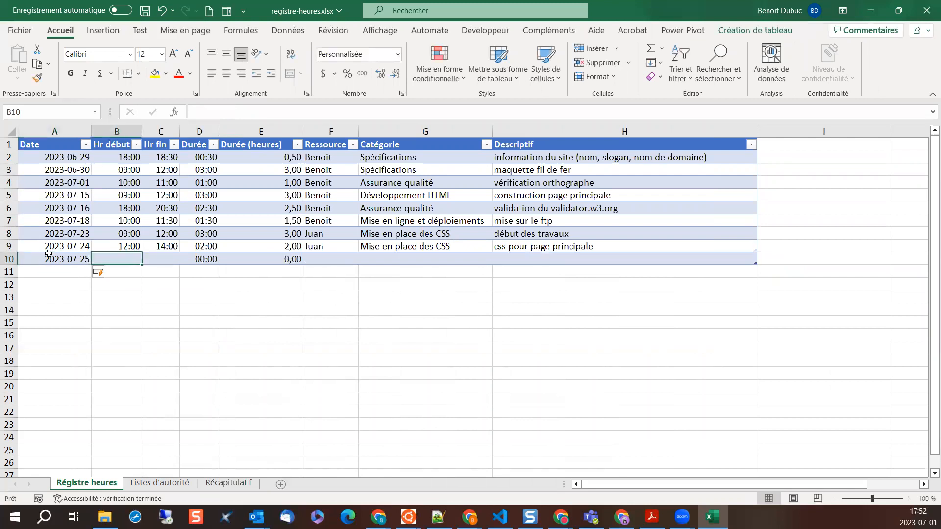
{"action": "type", "text": "09:00"}
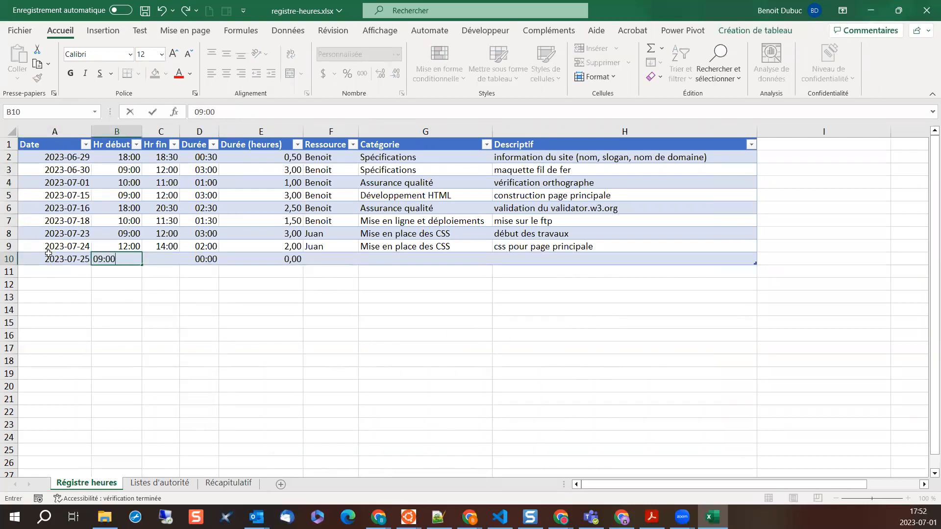
{"action": "key", "text": "Tab"}
{"action": "type", "text": "12:00"}
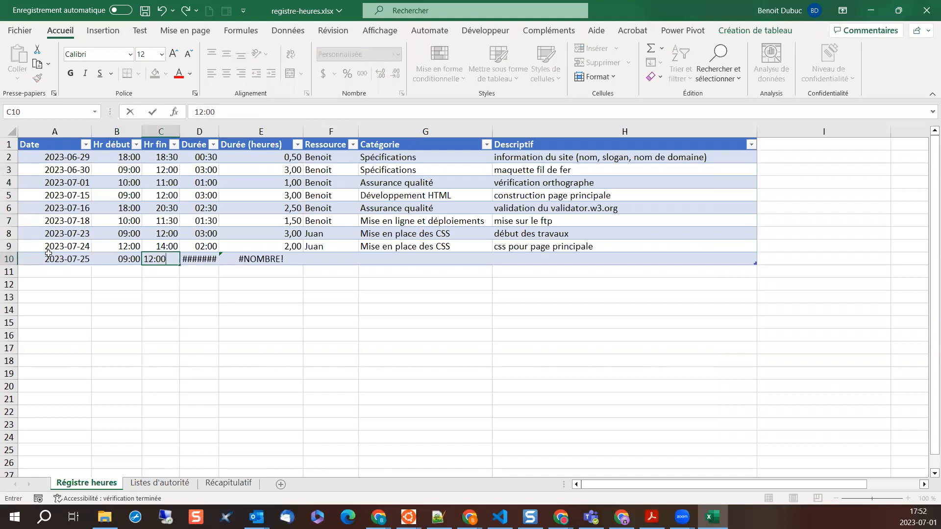
{"action": "key", "text": "Tab"}
{"action": "key", "text": "Tab"}
{"action": "key", "text": "Tab"}
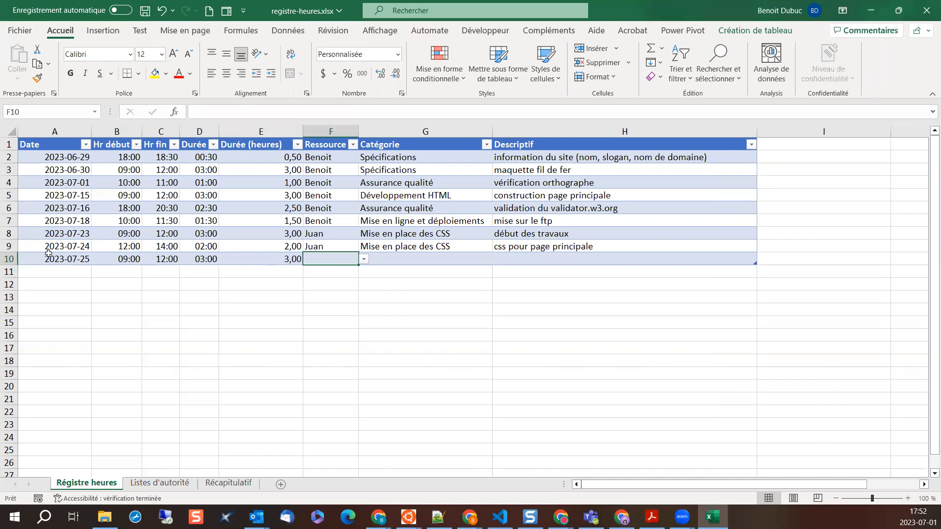
- Complete the row 10 entry with the first employee, category Mise en place des CSS and description "css pour la liste des points d'intérêt"
{"action": "type", "text": "B"}
{"action": "key", "text": "Tab"}
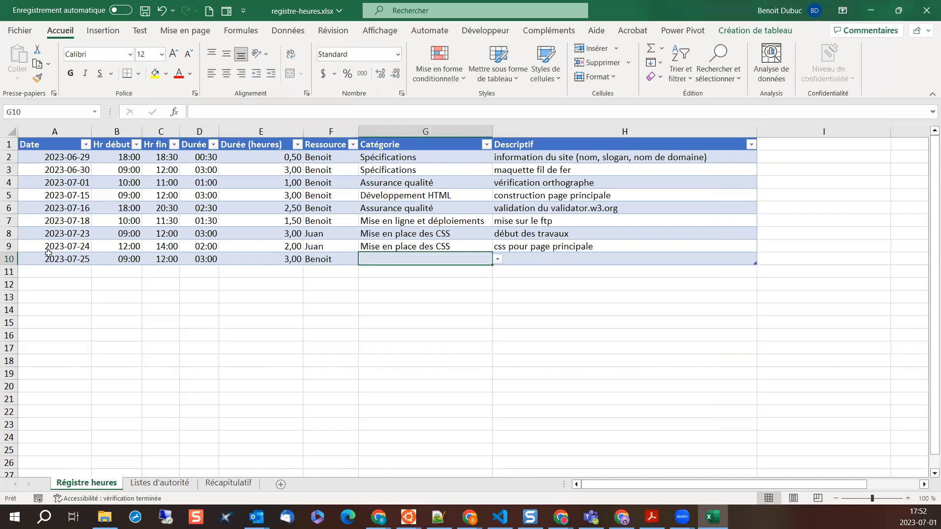
{"action": "type", "text": "CSS"}
{"action": "key", "text": "Tab"}
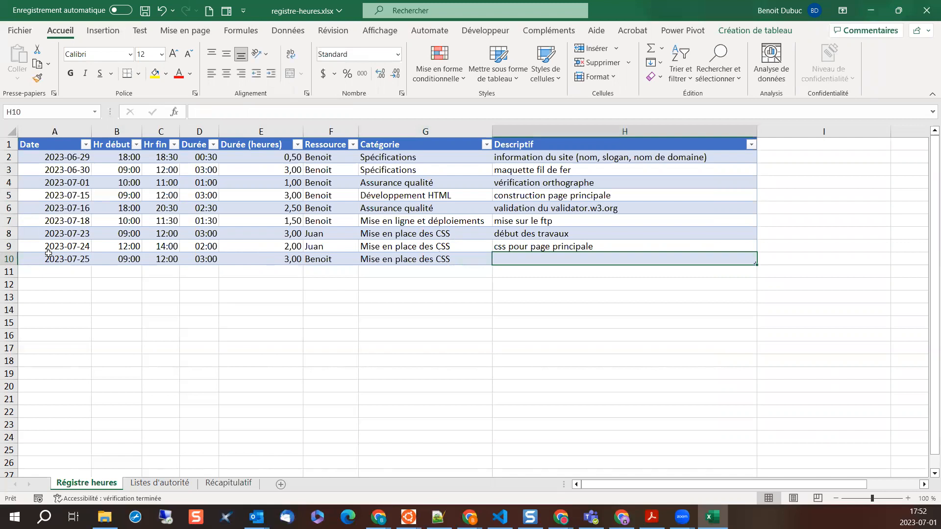
{"action": "type", "text": "css pour la liste des"}
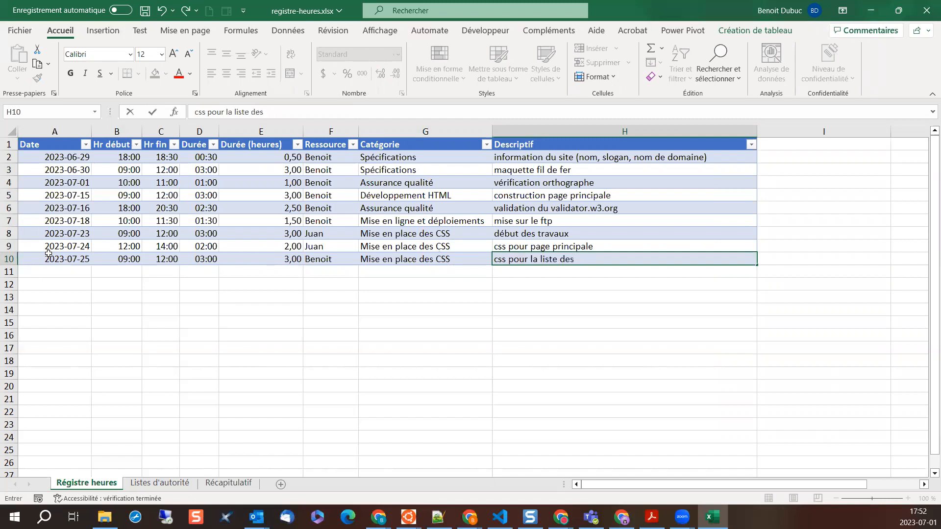
{"action": "type", "text": " points d'intérêt"}
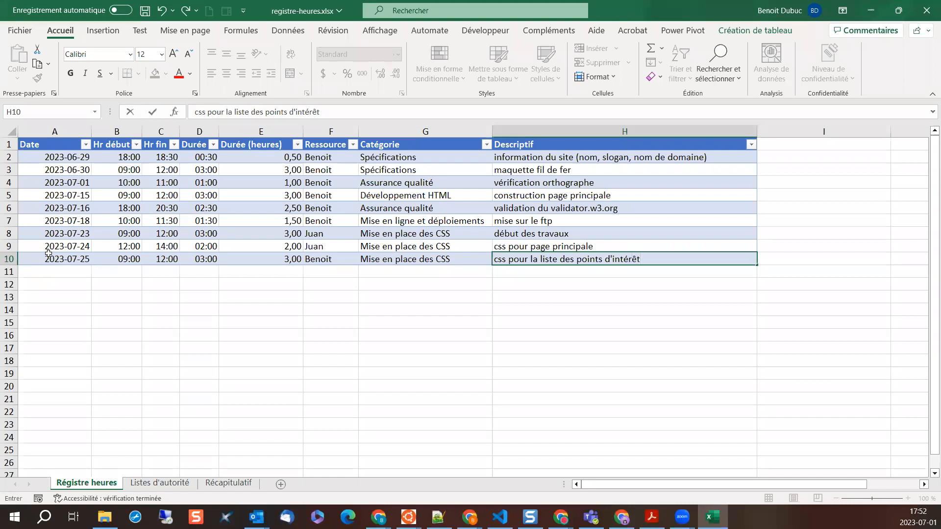
{"action": "key", "text": "Return"}
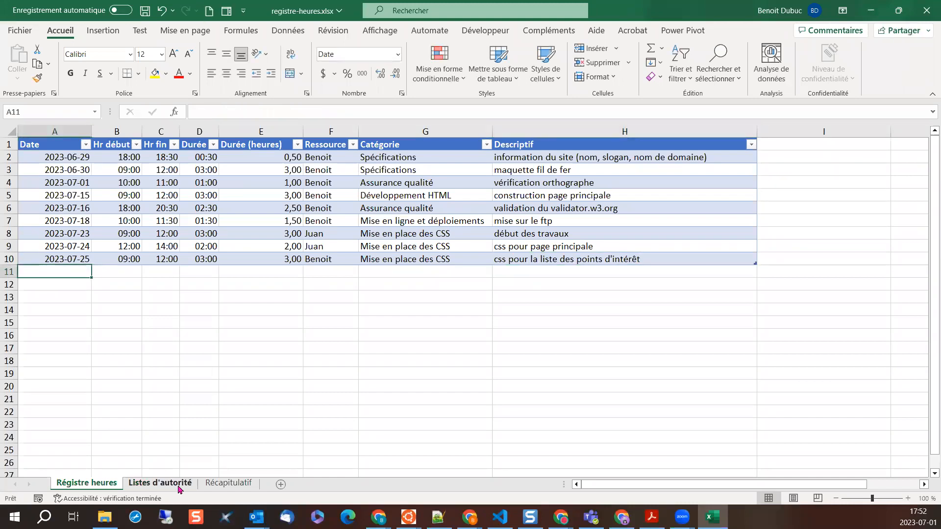
- Refresh the Récapitulatif pivot table and move Ressource from its rows to its columns
{"action": "left_click", "coordinate": [228, 483]}
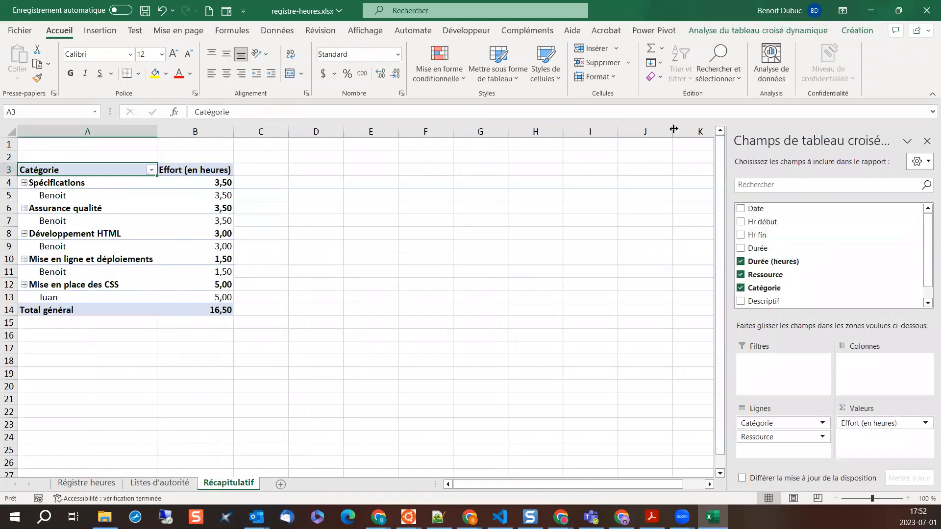
{"action": "left_click", "coordinate": [696, 31]}
{"action": "left_click", "coordinate": [455, 58]}
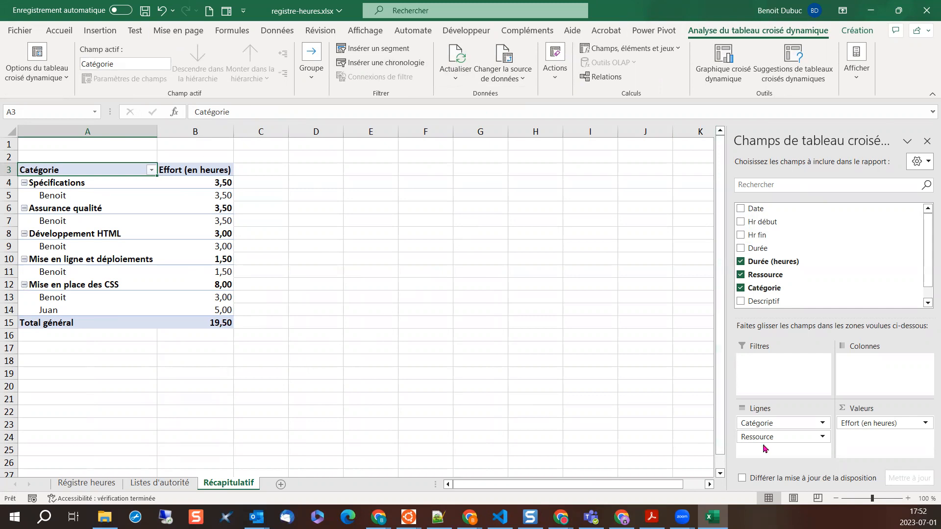
{"action": "left_click_drag", "start_coordinate": [762, 437], "coordinate": [864, 375]}
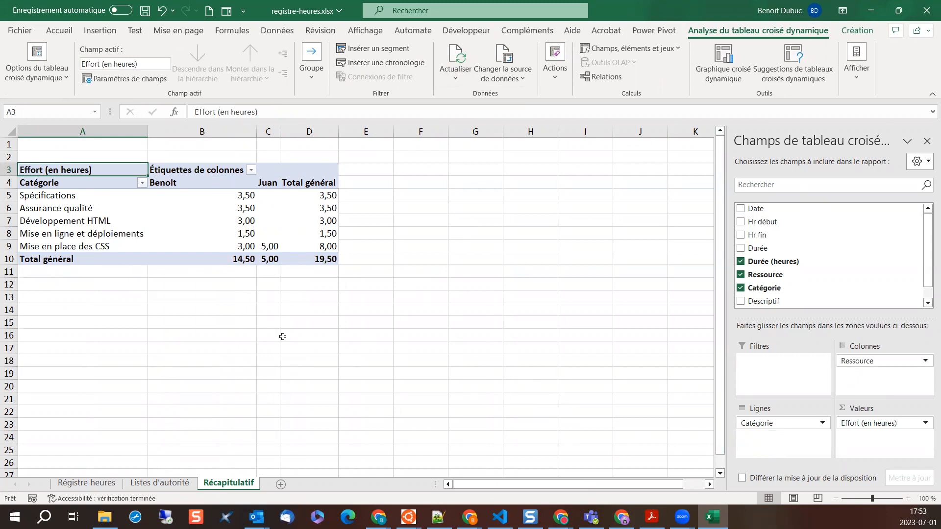
- Rename the pivot table's "Étiquettes de colonnes" header as "Employé"
{"action": "left_click", "coordinate": [208, 171]}
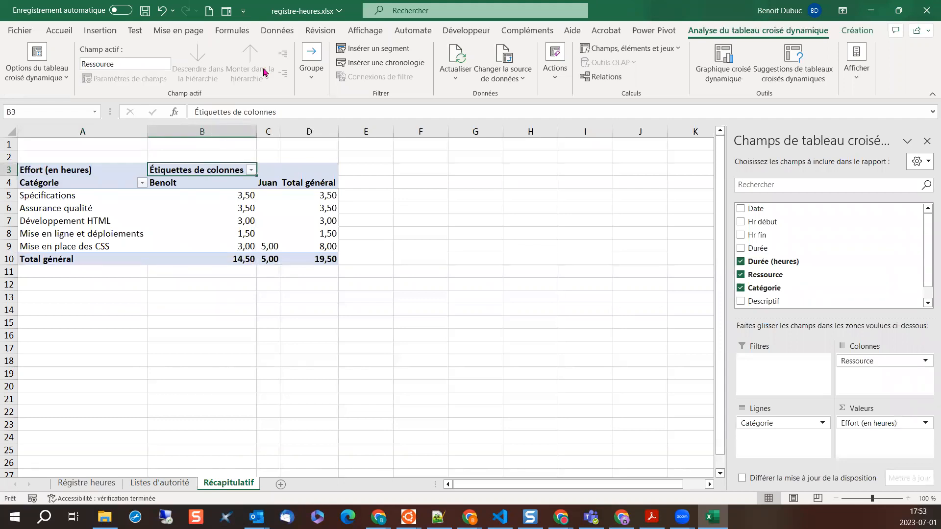
{"action": "left_click_drag", "start_coordinate": [272, 112], "coordinate": [181, 101]}
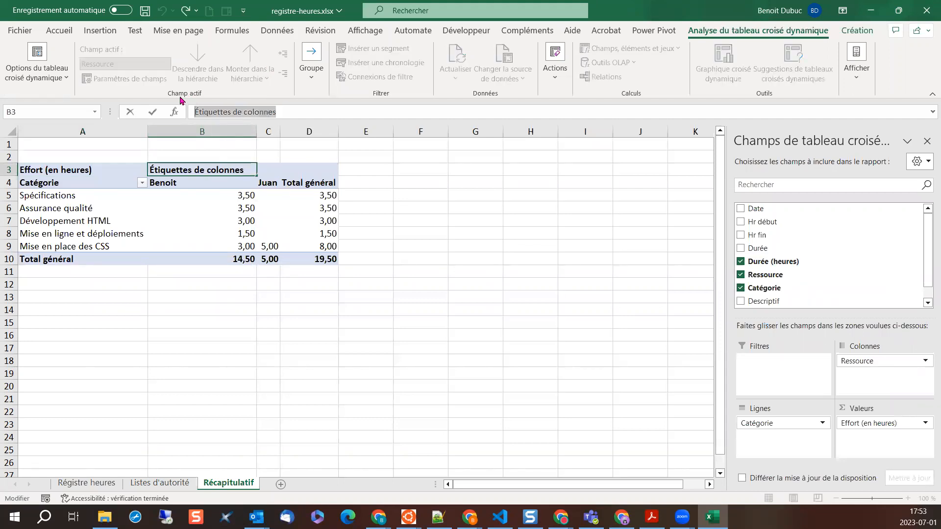
{"action": "type", "text": "Emp"}
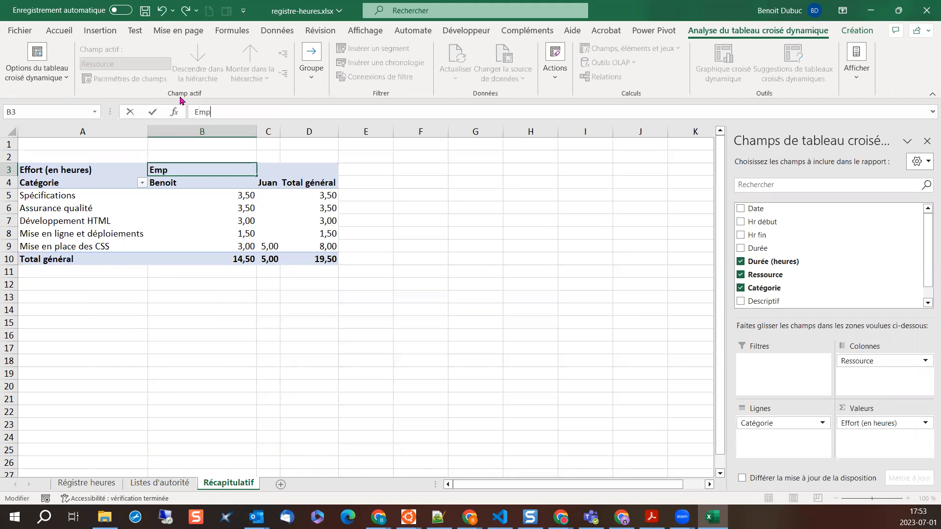
{"action": "type", "text": "loée"}
{"action": "key", "text": "BackSpace"}
{"action": "key", "text": "BackSpace"}
{"action": "type", "text": "yé"}
{"action": "key", "text": "Return"}
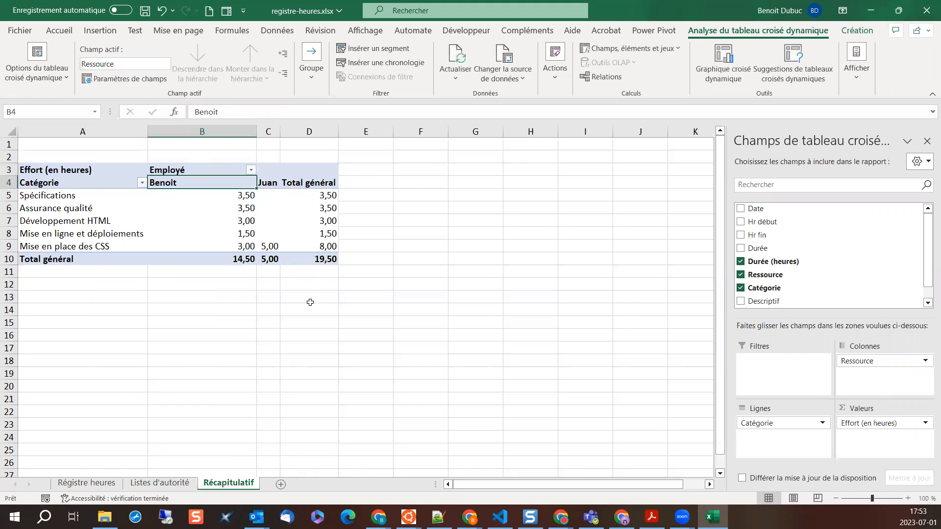
- Remove Ressource from the pivot table so that effort is broken down by Catégorie only
{"action": "left_click", "coordinate": [855, 358]}
{"action": "left_click_drag", "start_coordinate": [855, 359], "coordinate": [812, 267]}
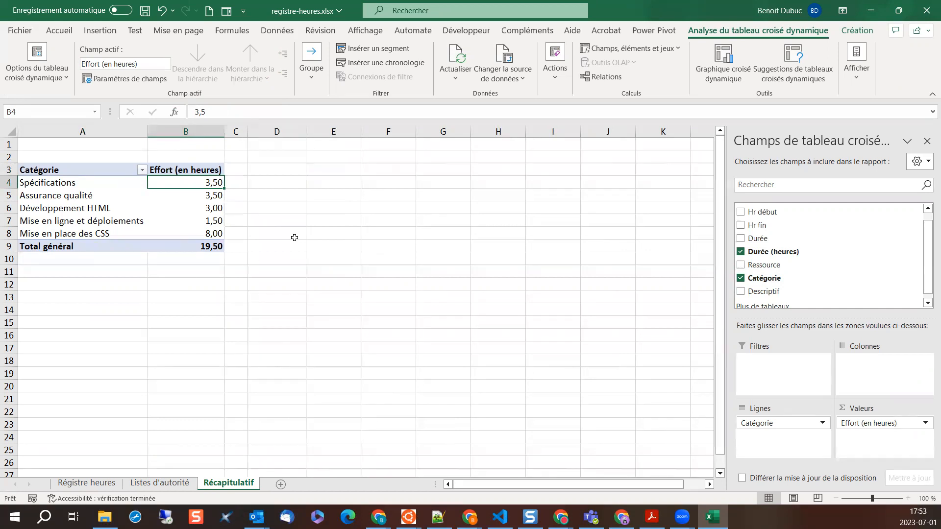
- Review the Régistre heures entries, the category and employee lists in Listes d'autorité, and the effort summary in Récapitulatif
{"action": "left_click", "coordinate": [87, 482]}
{"action": "left_click", "coordinate": [541, 194]}
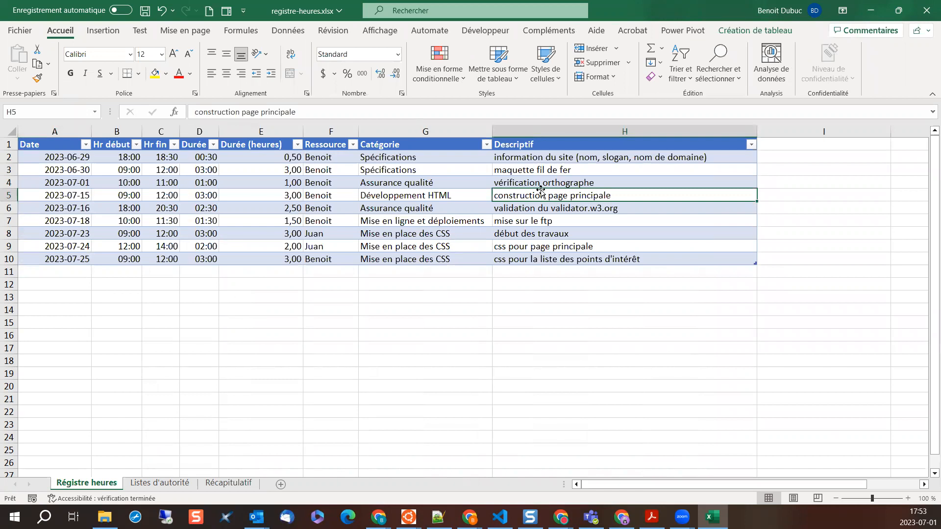
{"action": "left_click", "coordinate": [152, 483]}
{"action": "left_click_drag", "start_coordinate": [83, 157], "coordinate": [61, 236]}
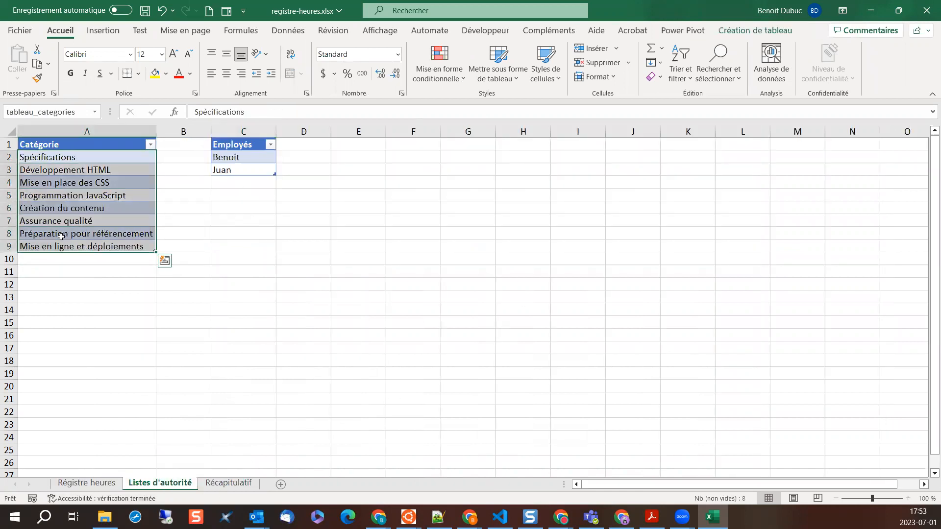
{"action": "left_click", "coordinate": [402, 203]}
{"action": "left_click_drag", "start_coordinate": [260, 158], "coordinate": [258, 167]}
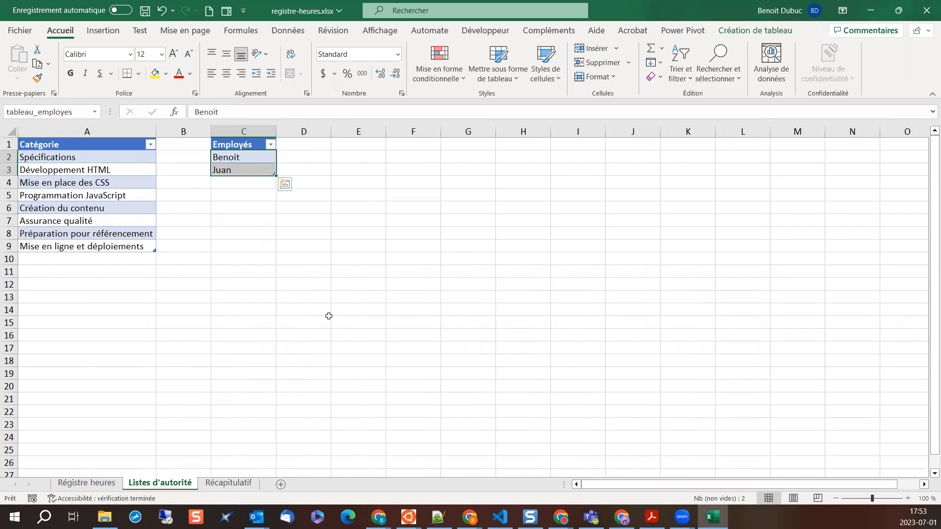
{"action": "left_click", "coordinate": [93, 484]}
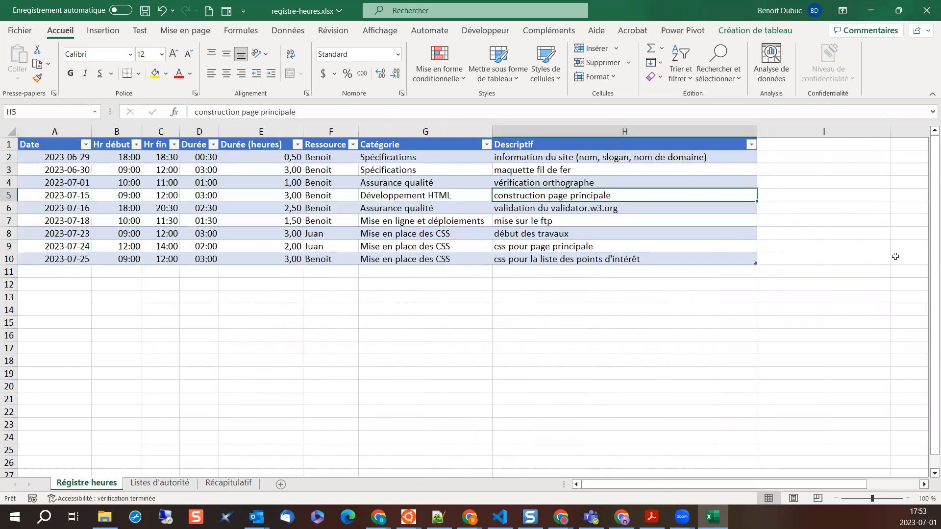
{"action": "left_click", "coordinate": [228, 483]}
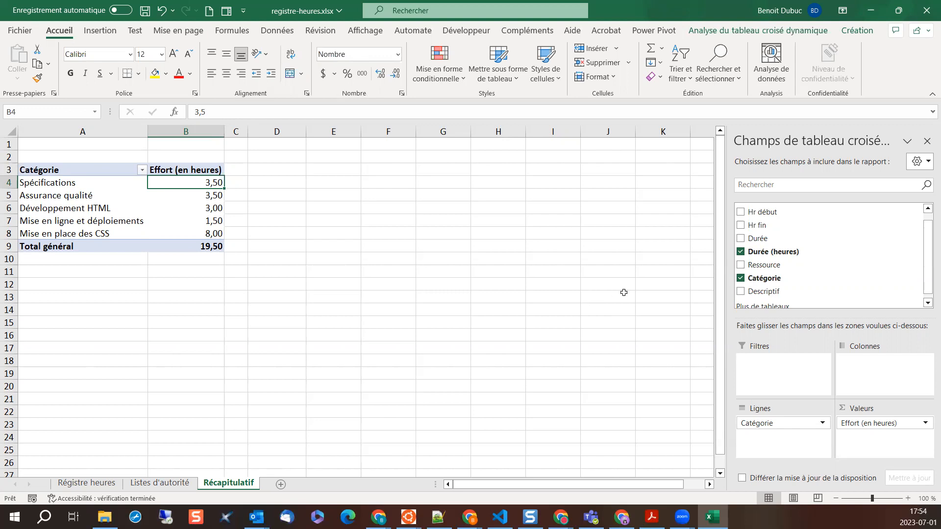
{"action": "left_click", "coordinate": [588, 284]}
{"action": "left_click", "coordinate": [86, 483]}
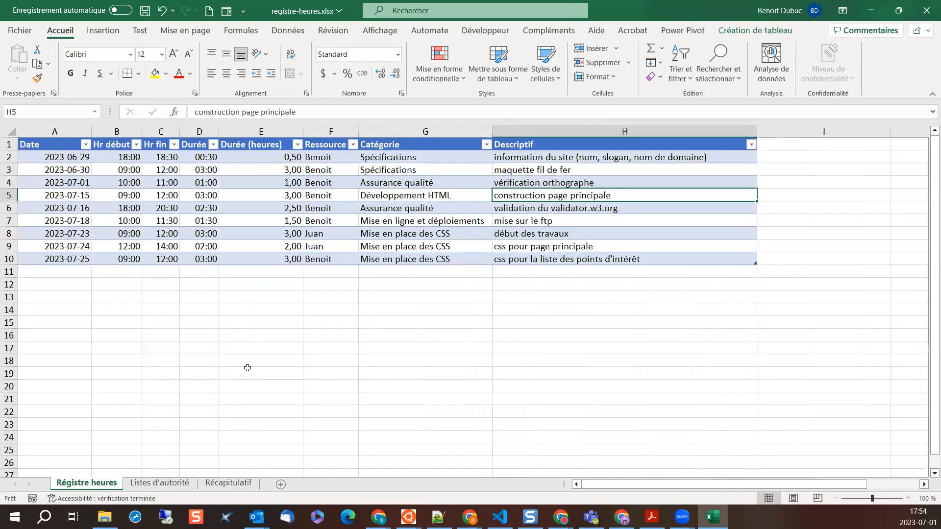